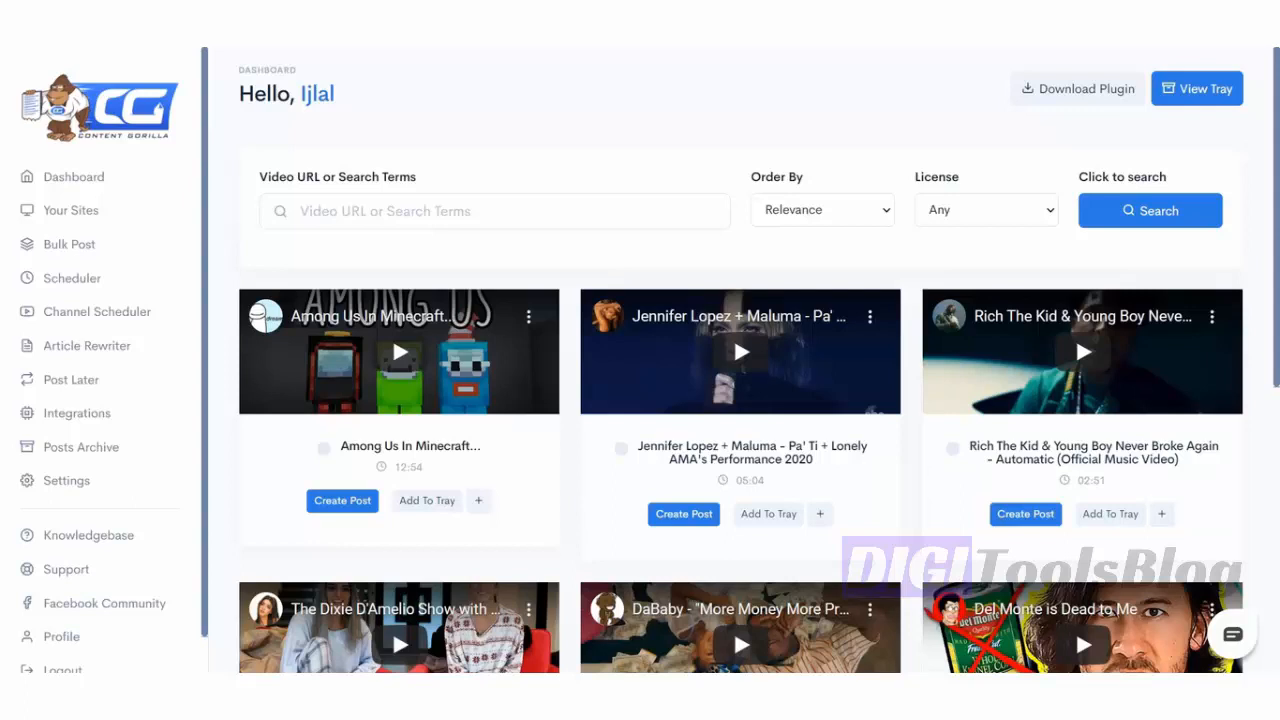
# - Enter 'Solid State Harddrive' as the video search and pick the 'solid state hard drive' suggestion
pyautogui.click(407, 199)
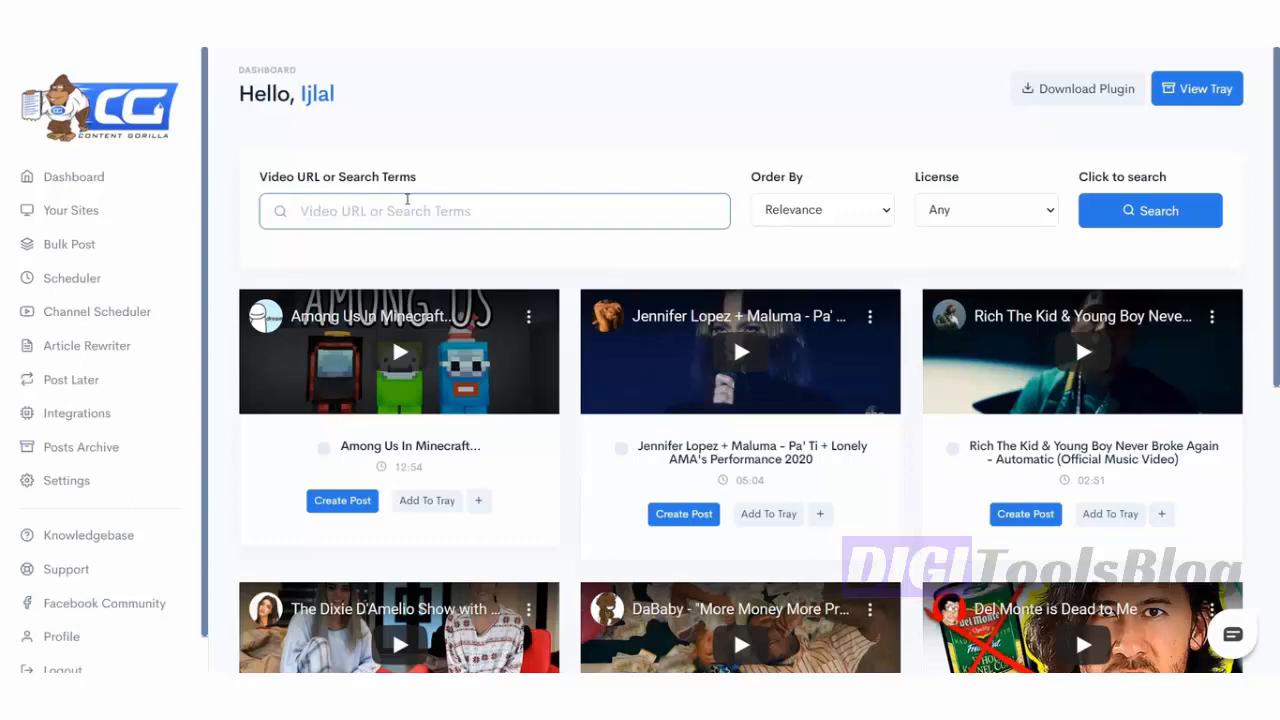
pyautogui.write('Solid State Harddrive')
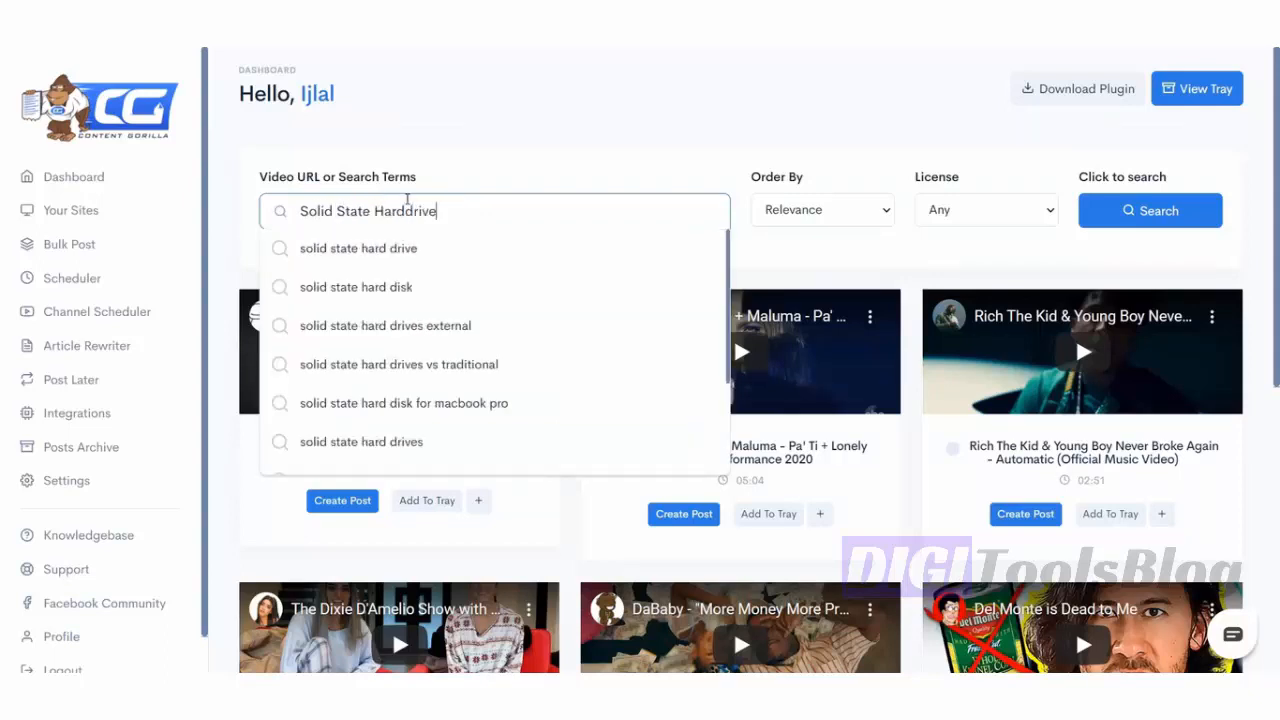
pyautogui.click(443, 255)
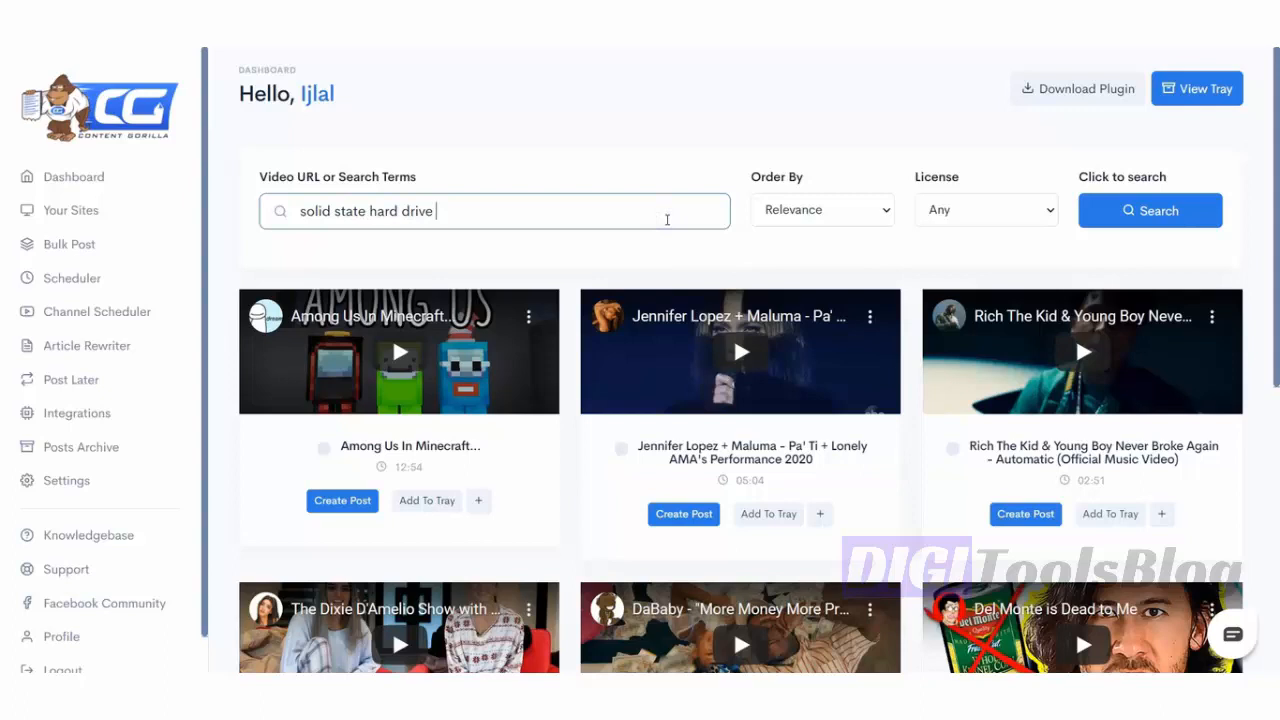
pyautogui.click(667, 219)
pyautogui.press('Down')
pyautogui.press('Down')
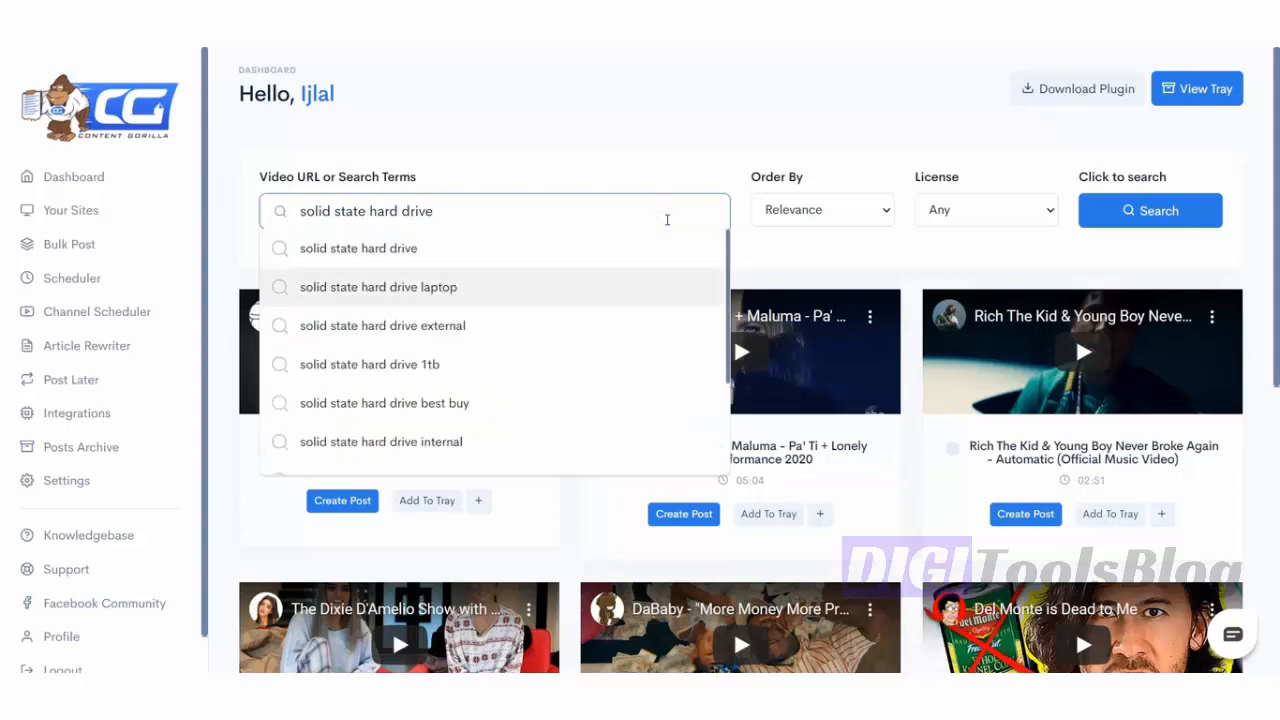
pyautogui.press('Down')
pyautogui.press('Down')
pyautogui.press('Down')
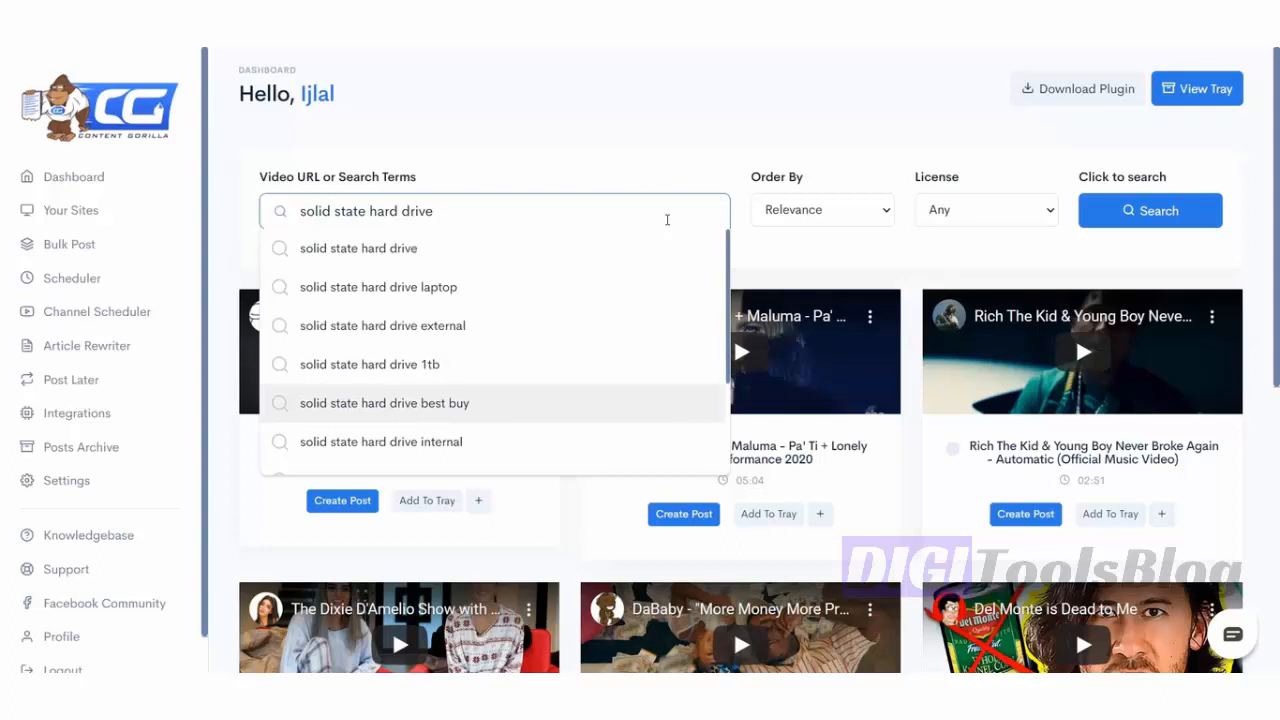
pyautogui.press('Down')
pyautogui.press('Down')
pyautogui.press('Down')
pyautogui.press('Down')
pyautogui.press('Down')
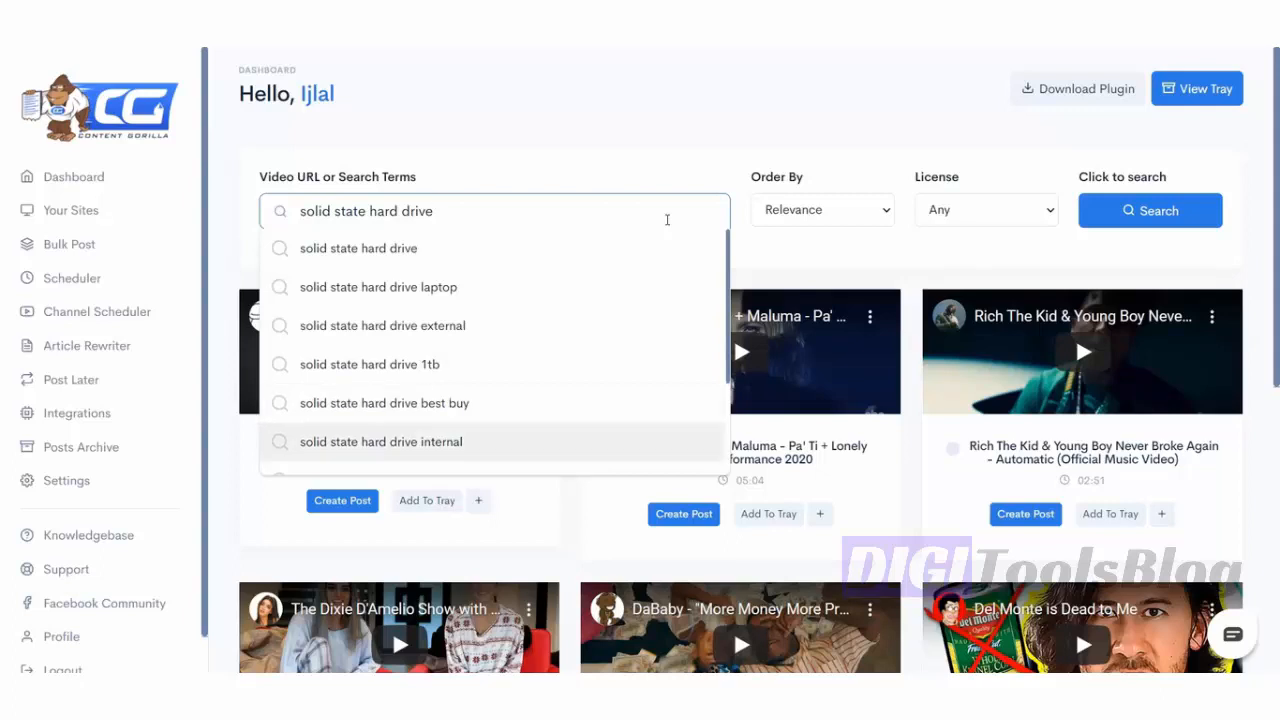
pyautogui.press('Down')
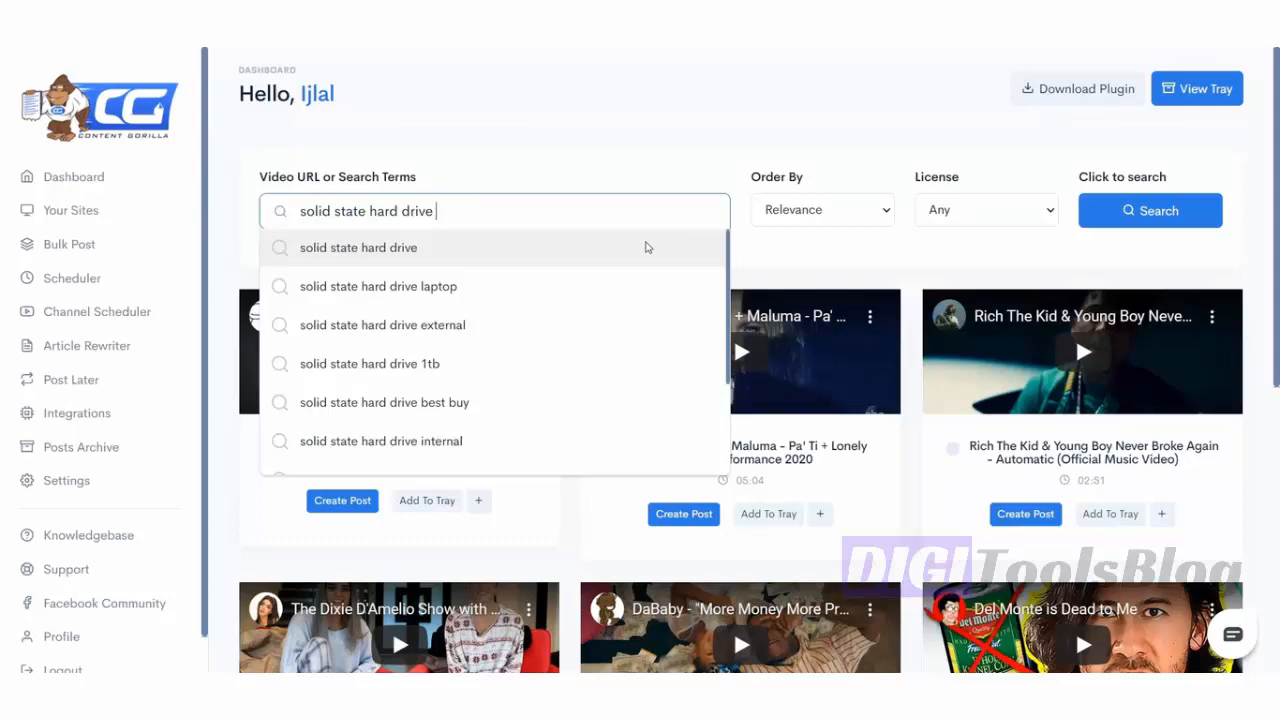
pyautogui.click(646, 244)
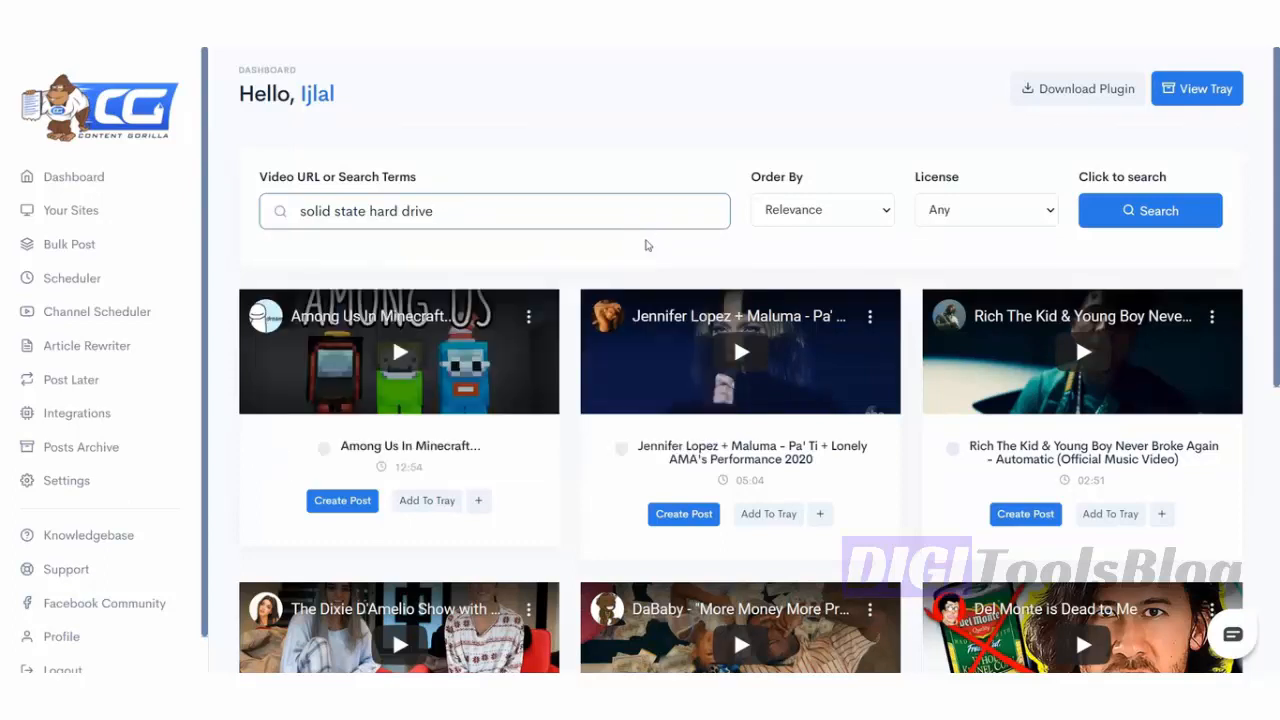
# - Keep Order By at Relevance and License at Any, and run the video search
pyautogui.click(785, 210)
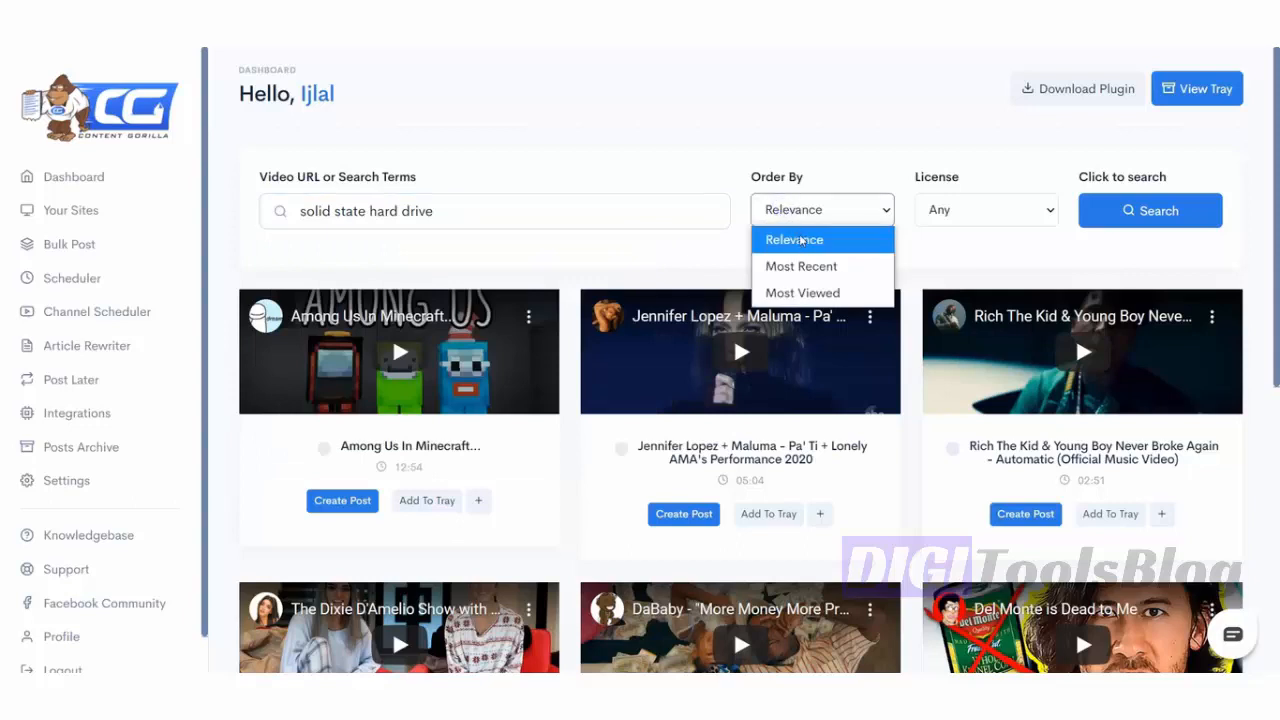
pyautogui.click(795, 215)
pyautogui.click(796, 215)
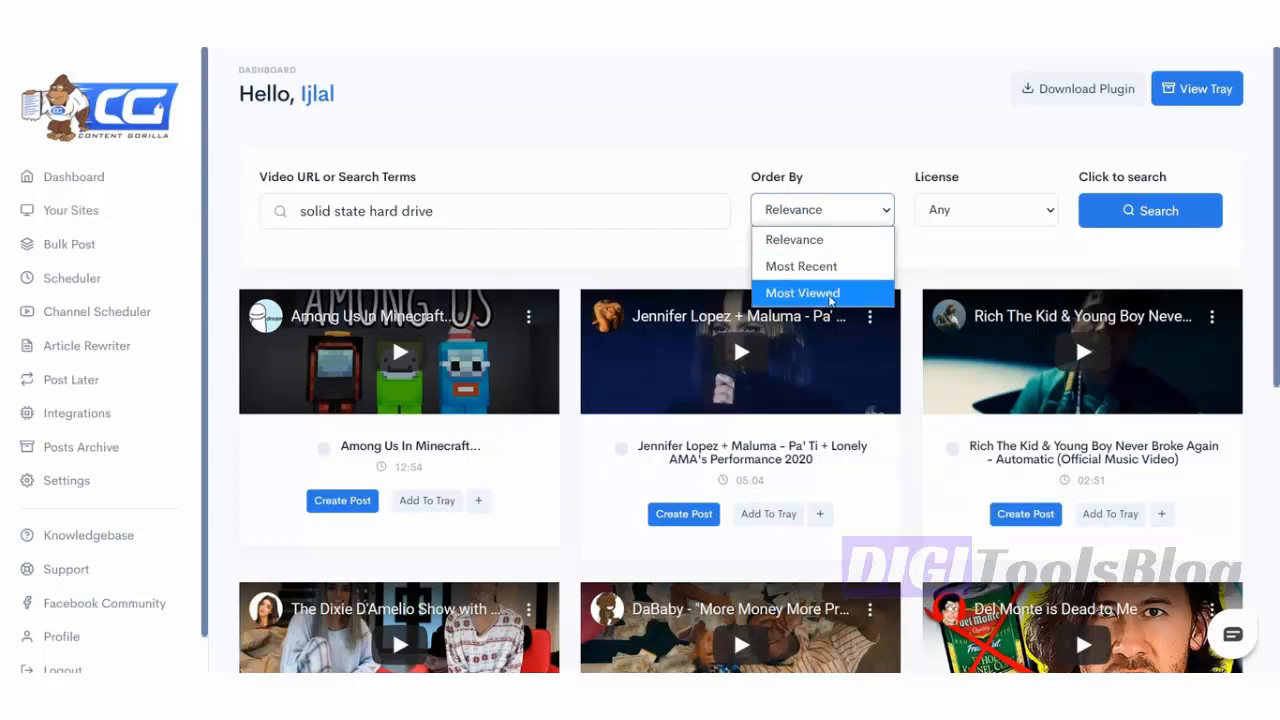
pyautogui.click(1009, 214)
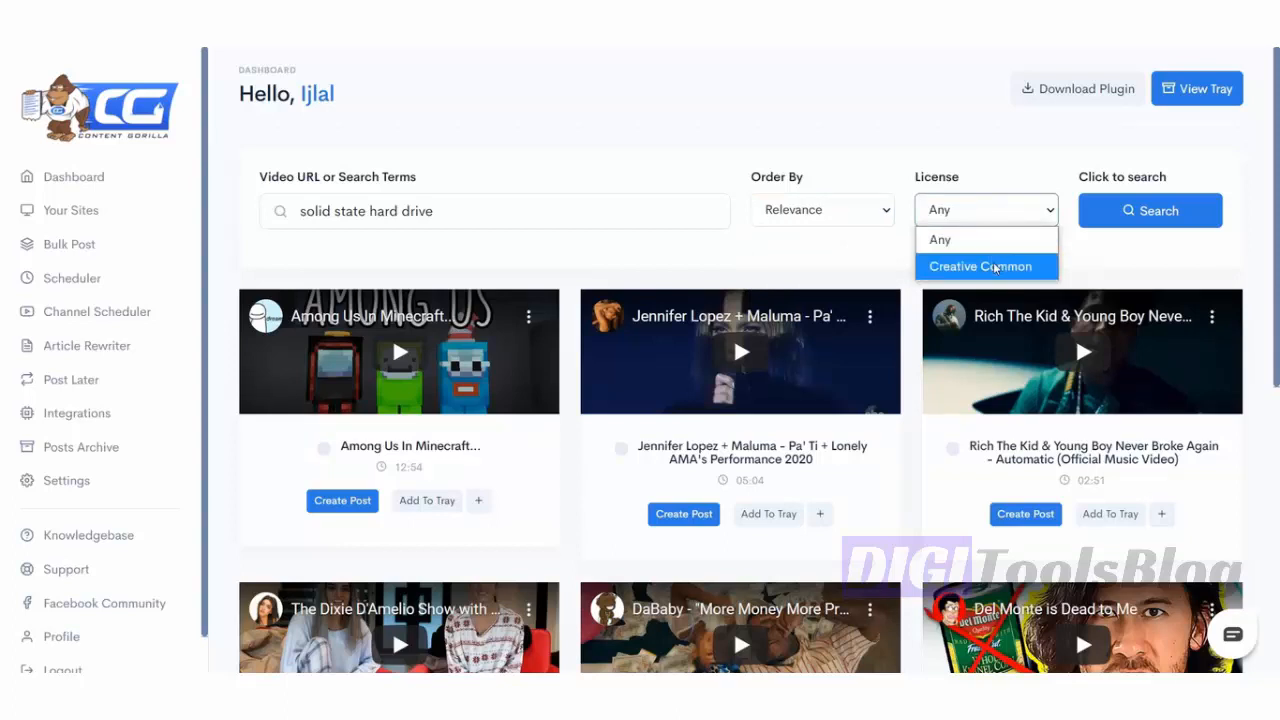
pyautogui.click(987, 247)
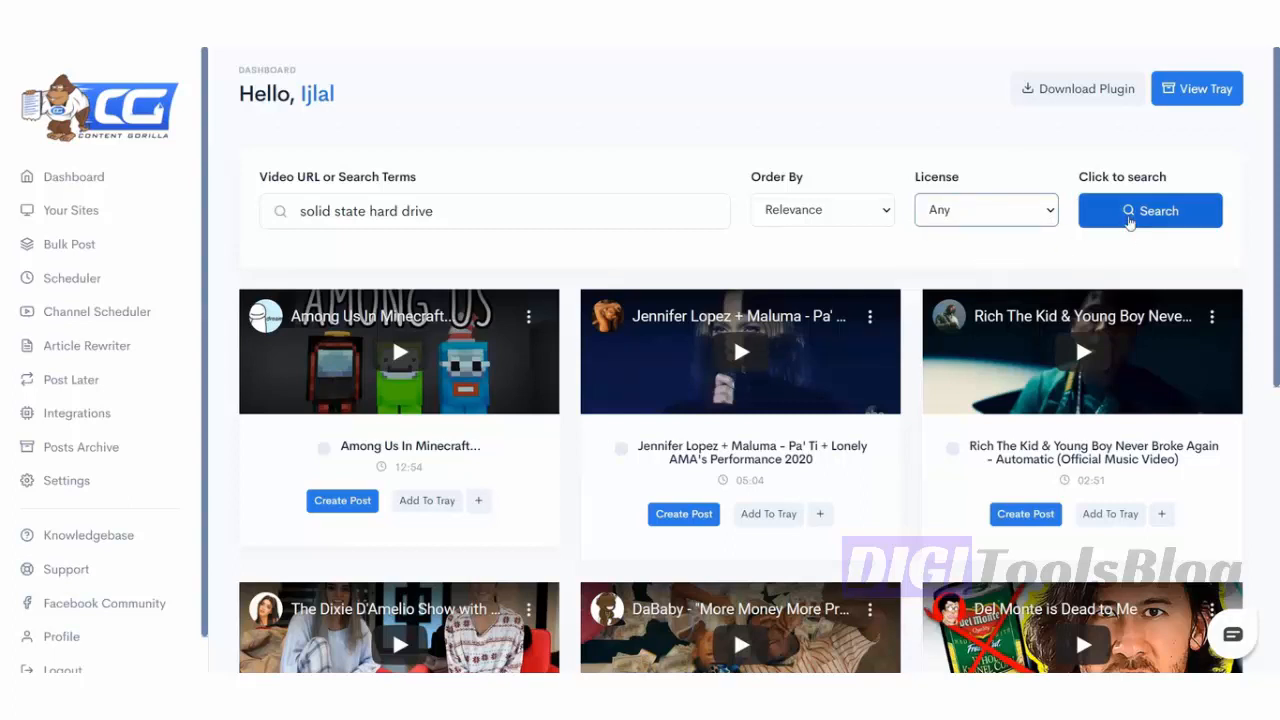
pyautogui.click(1129, 222)
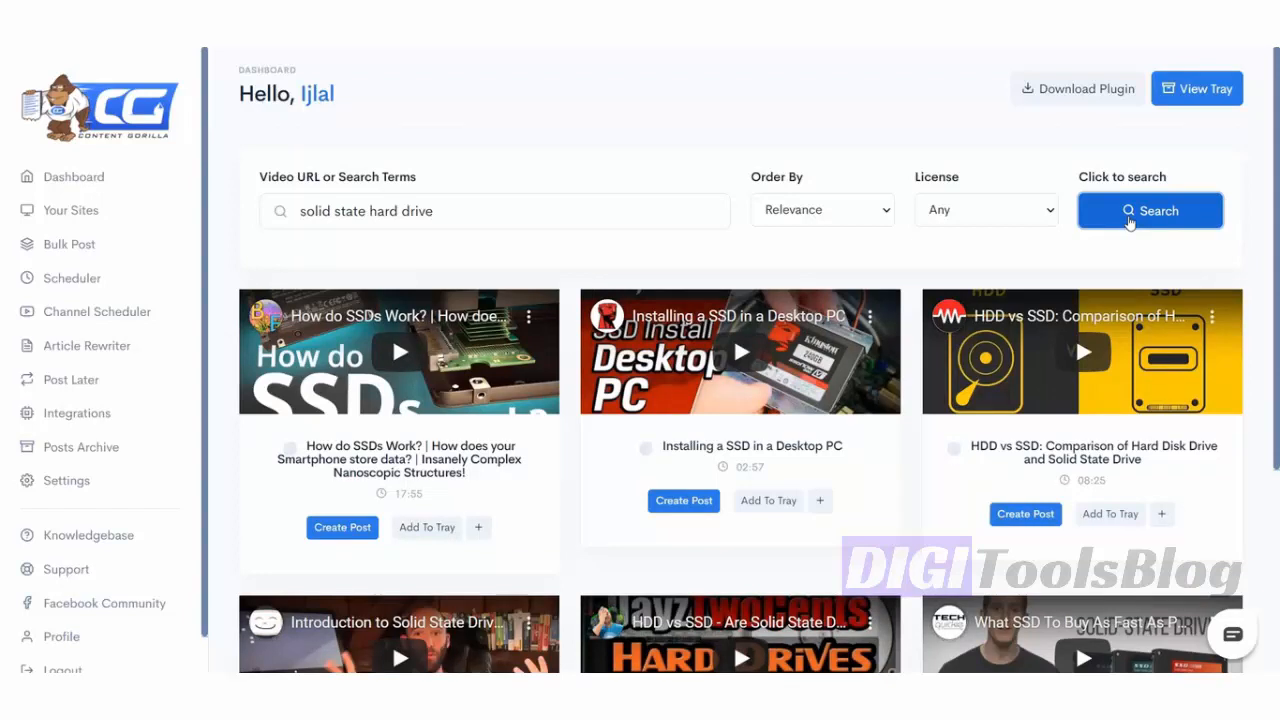
# - Briefly preview the first result, 'How do SSDs Work?', then pause it
pyautogui.scroll(-1, 580, 189)
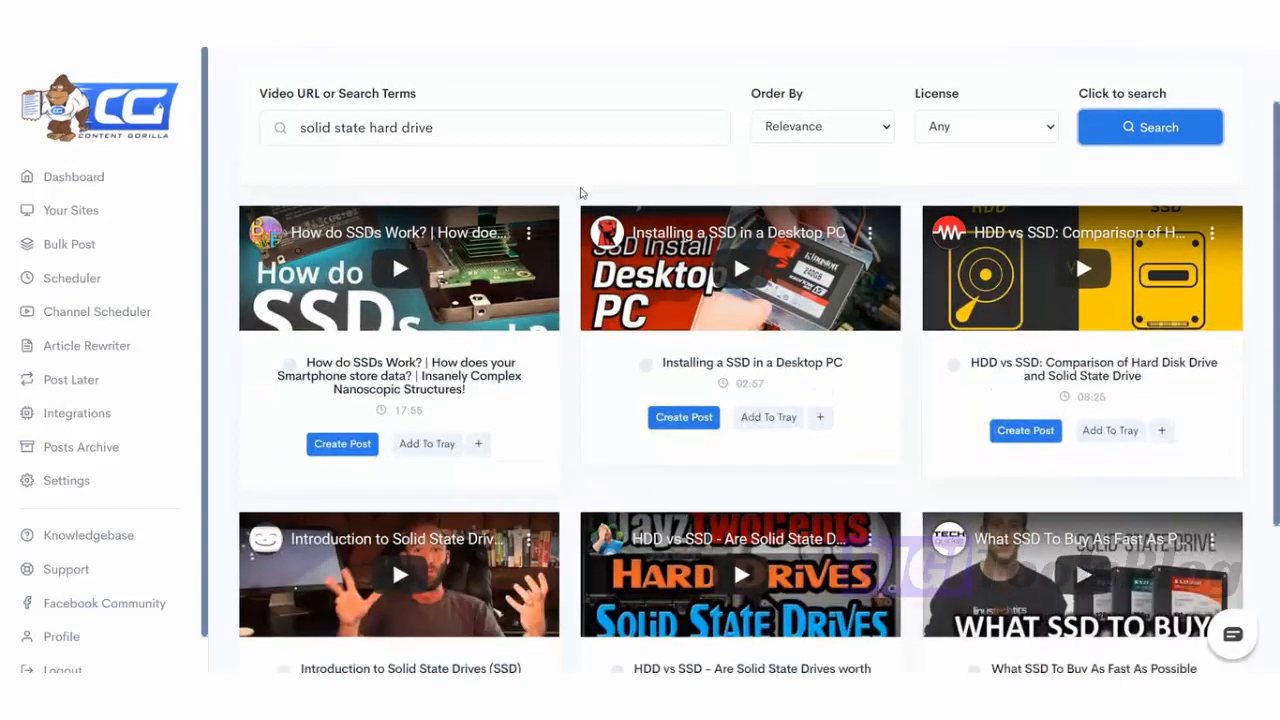
pyautogui.scroll(-1, 551, 258)
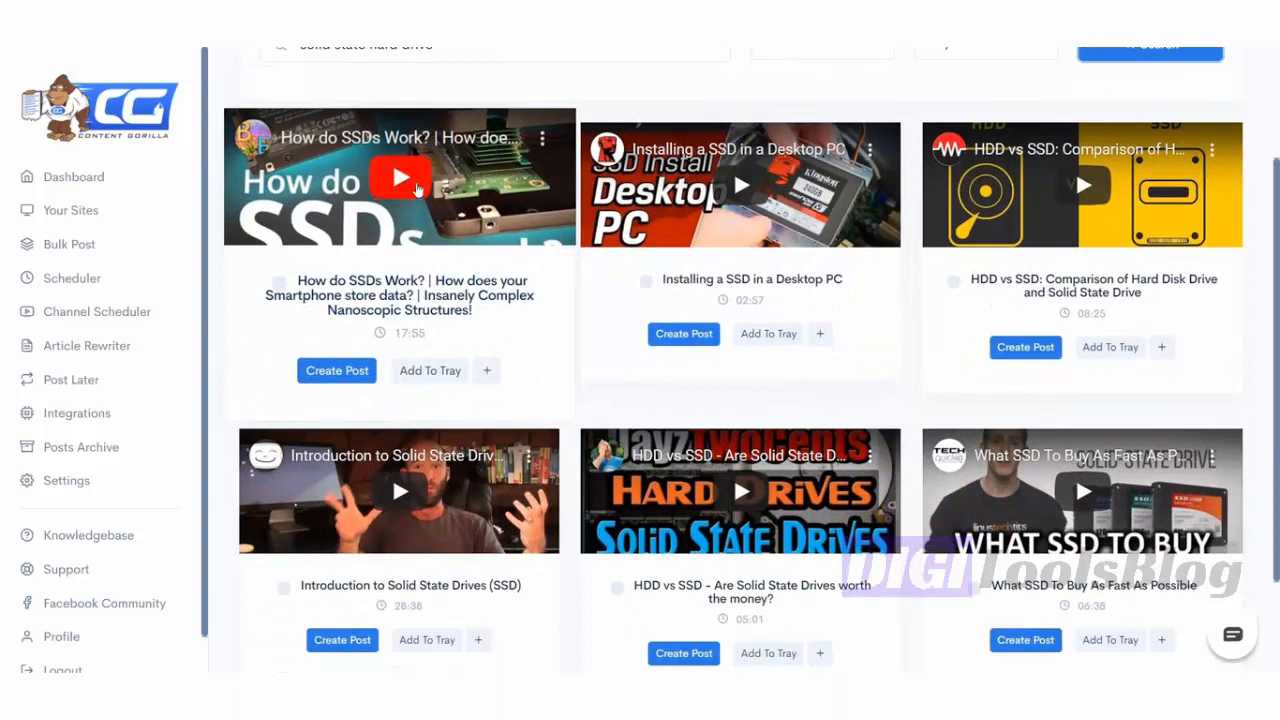
pyautogui.click(415, 185)
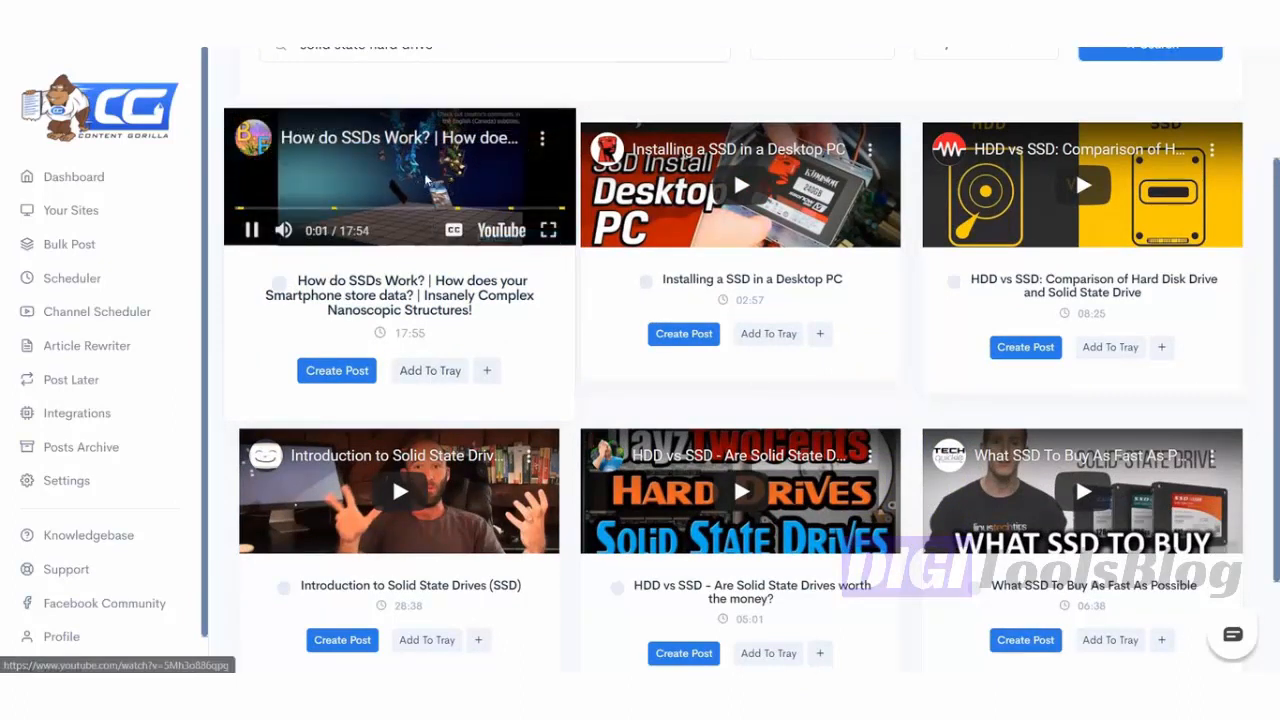
pyautogui.click(430, 180)
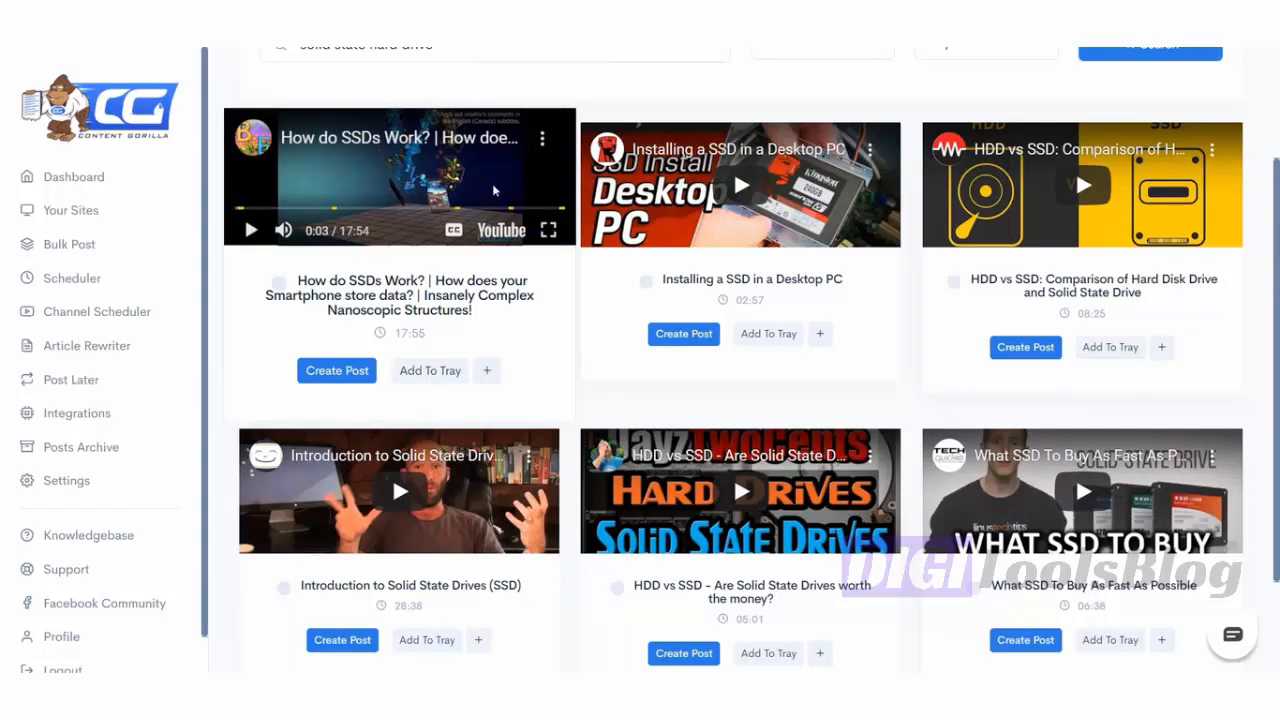
pyautogui.scroll(-1, 496, 190)
pyautogui.scroll(2, 643, 286)
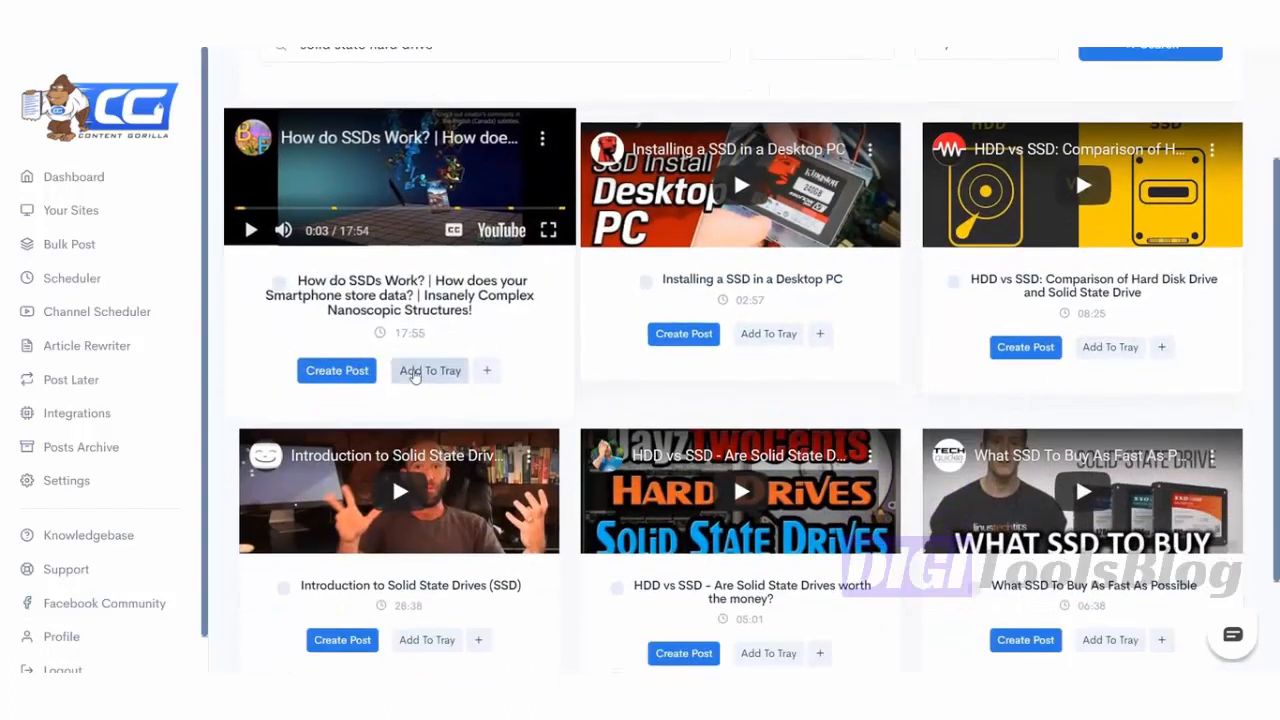
# - Create a post from 'How do SSDs Work?' and scroll through the 2613-word generated description
pyautogui.click(337, 456)
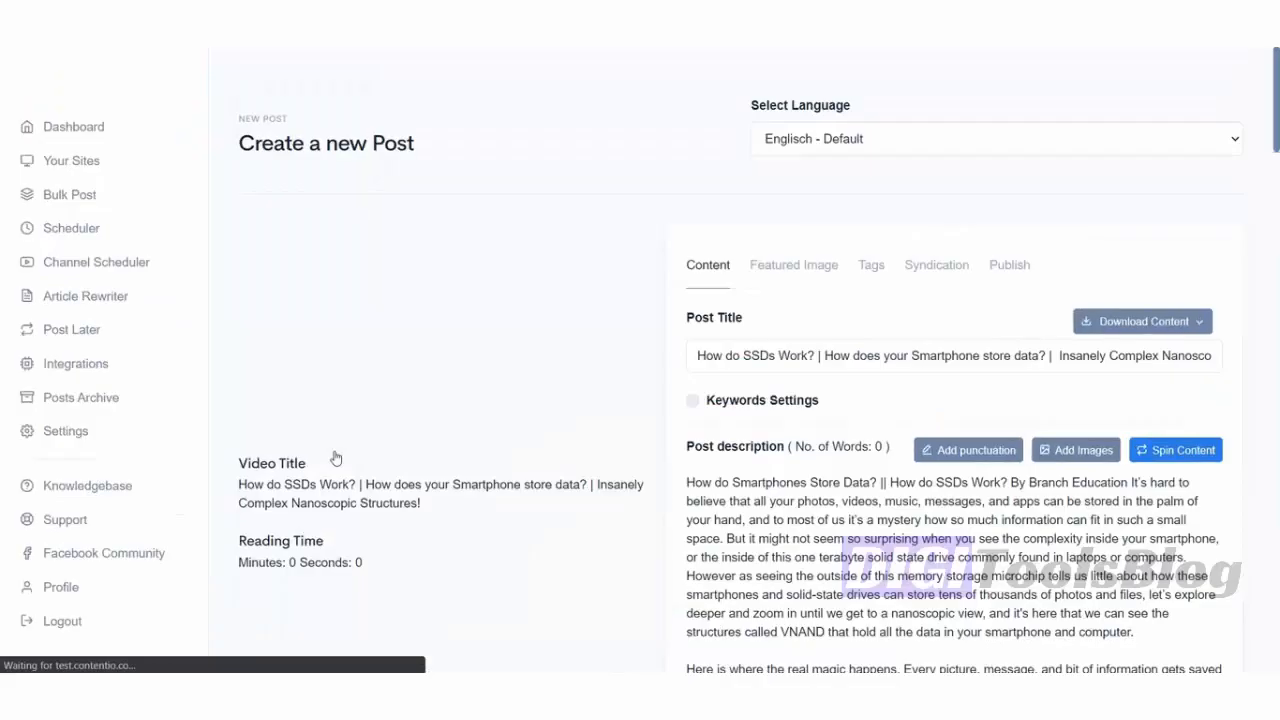
pyautogui.scroll(-5, 336, 458)
pyautogui.scroll(-10, 336, 458)
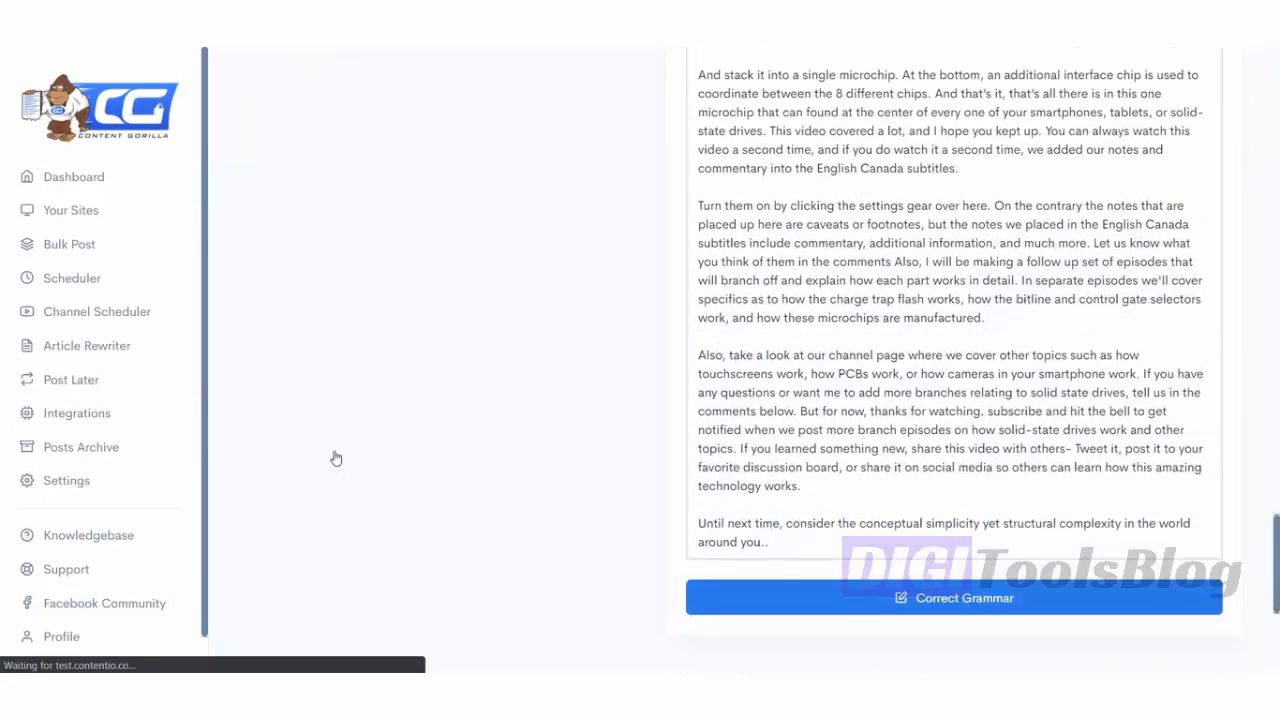
pyautogui.scroll(3, 336, 458)
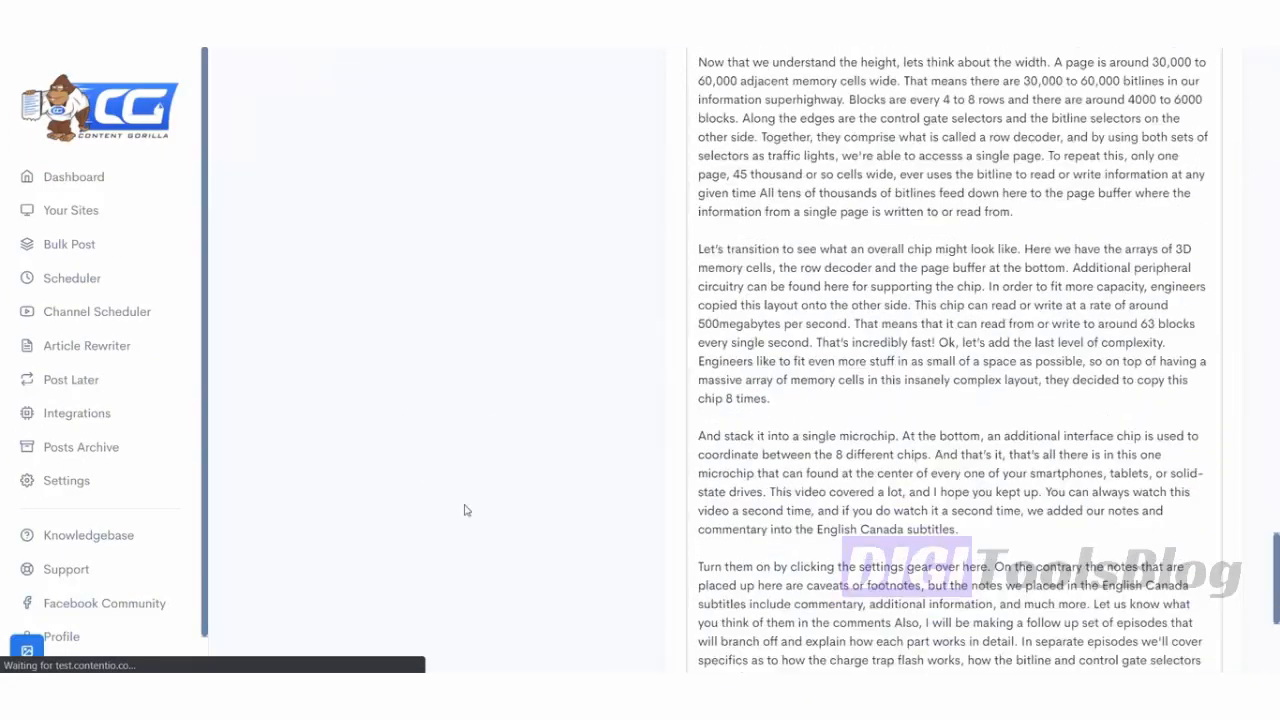
pyautogui.scroll(10, 763, 286)
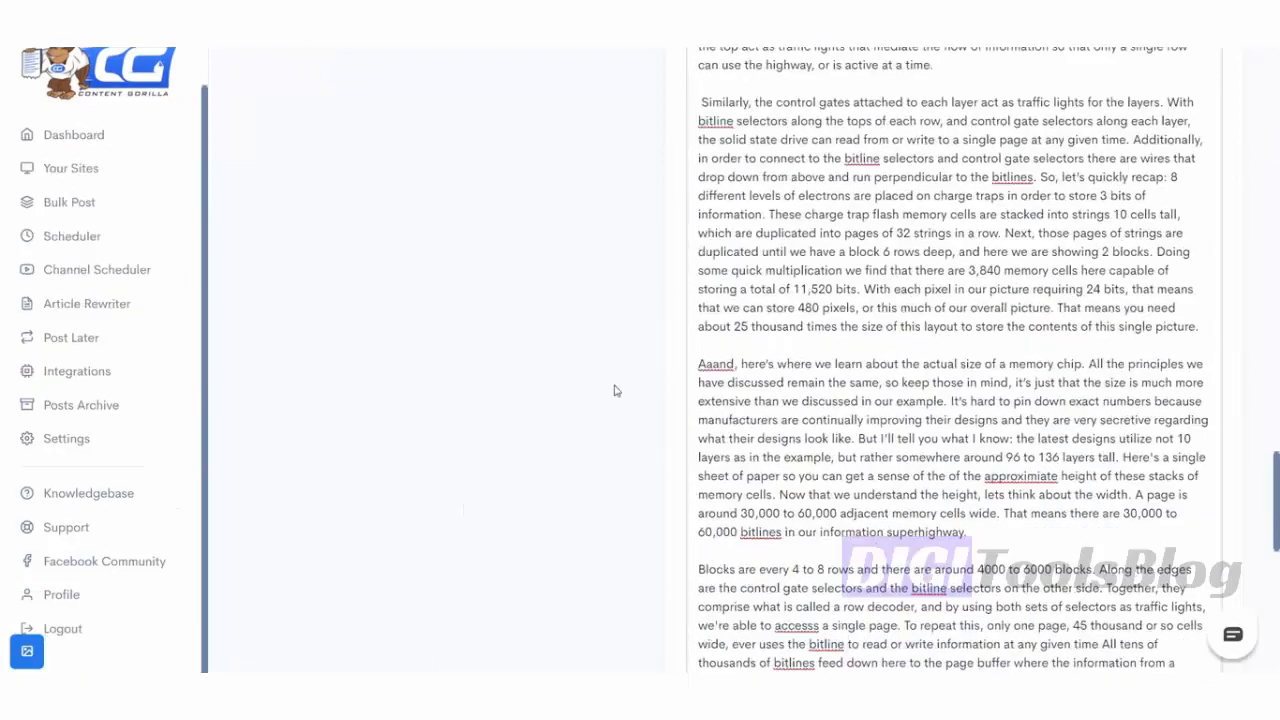
pyautogui.scroll(6, 615, 390)
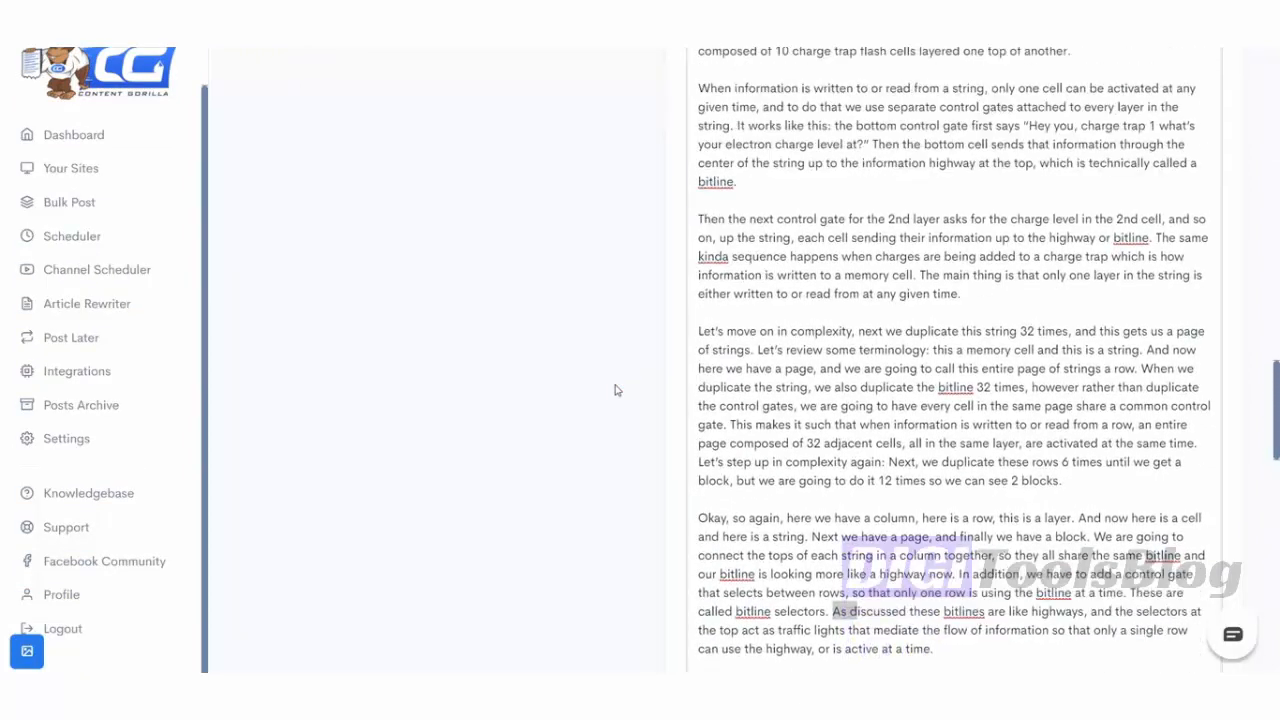
pyautogui.scroll(8, 615, 390)
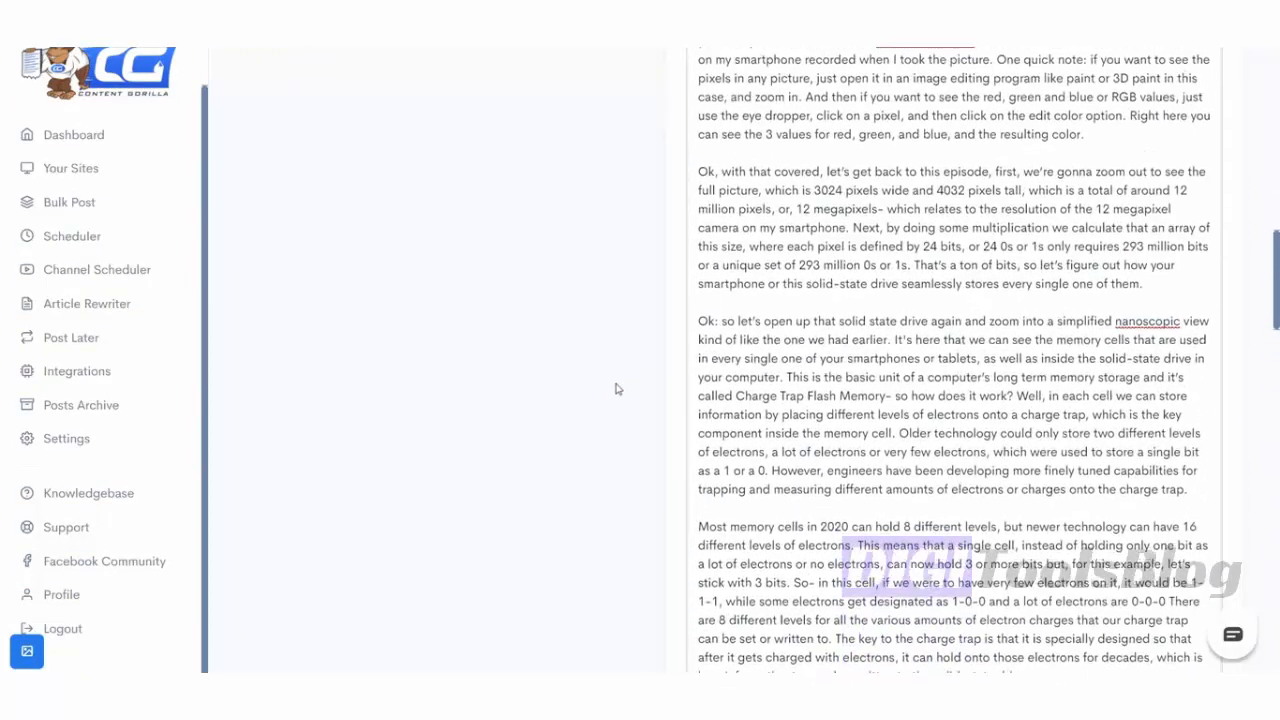
pyautogui.scroll(6, 618, 382)
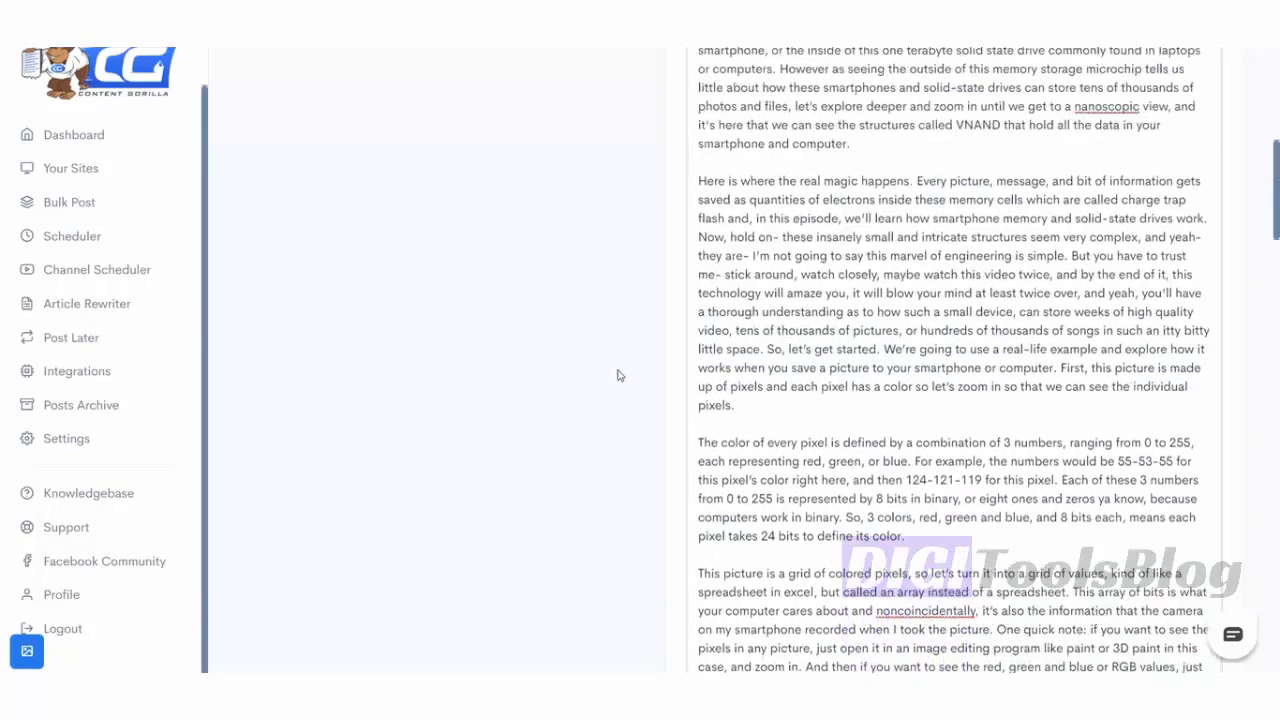
pyautogui.scroll(2, 618, 374)
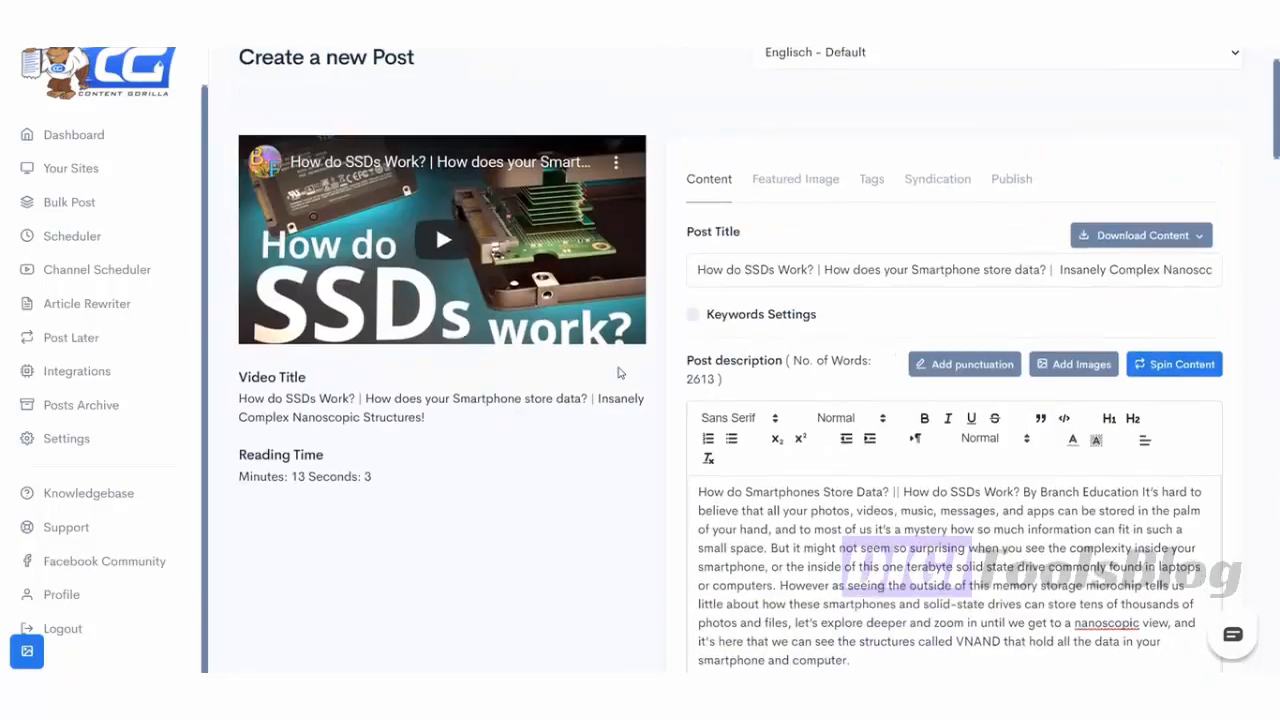
pyautogui.scroll(-1, 619, 371)
pyautogui.scroll(1, 618, 371)
pyautogui.scroll(-1, 618, 371)
pyautogui.scroll(2, 618, 370)
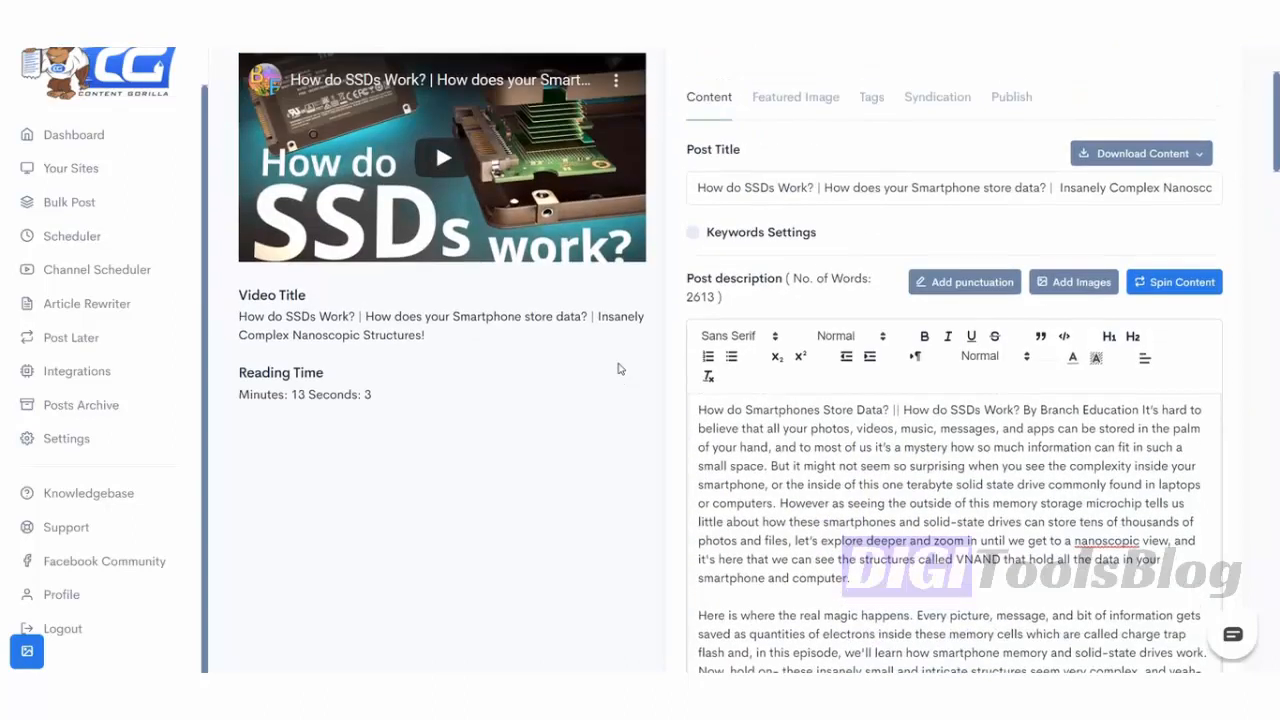
pyautogui.scroll(-2, 619, 368)
pyautogui.scroll(1, 619, 366)
pyautogui.scroll(2, 951, 457)
pyautogui.scroll(-3, 960, 445)
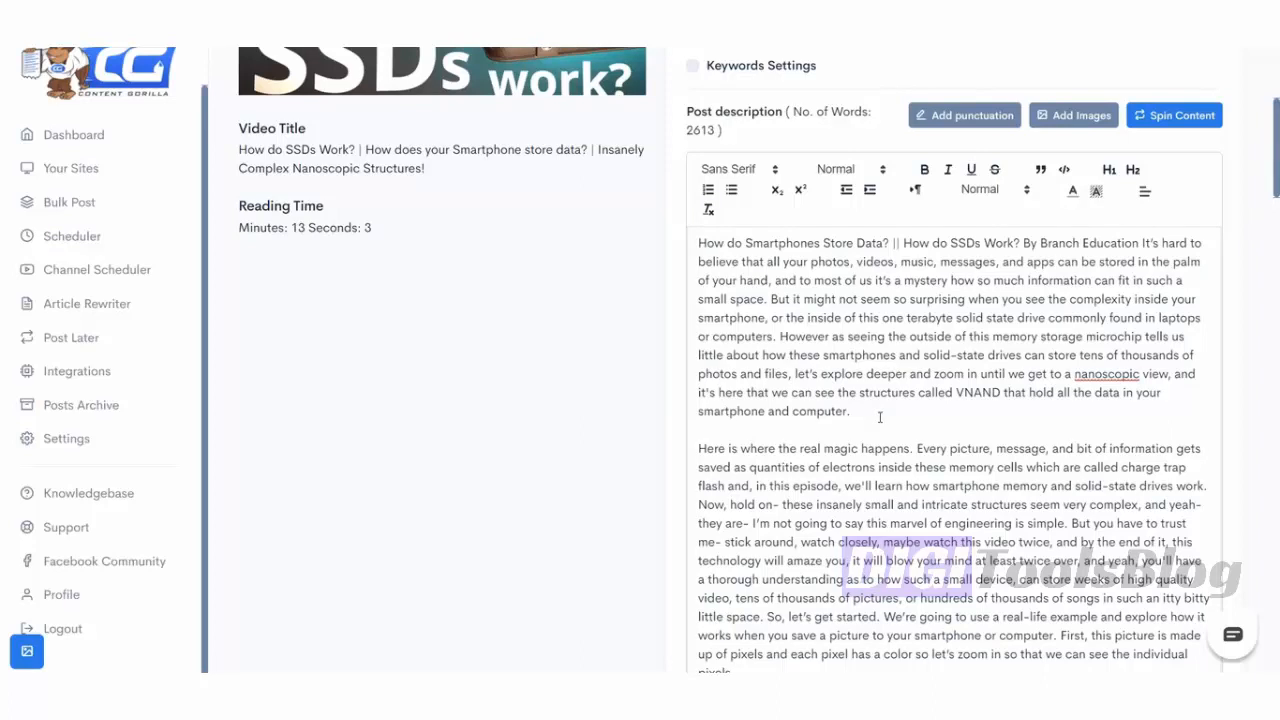
pyautogui.scroll(2, 880, 418)
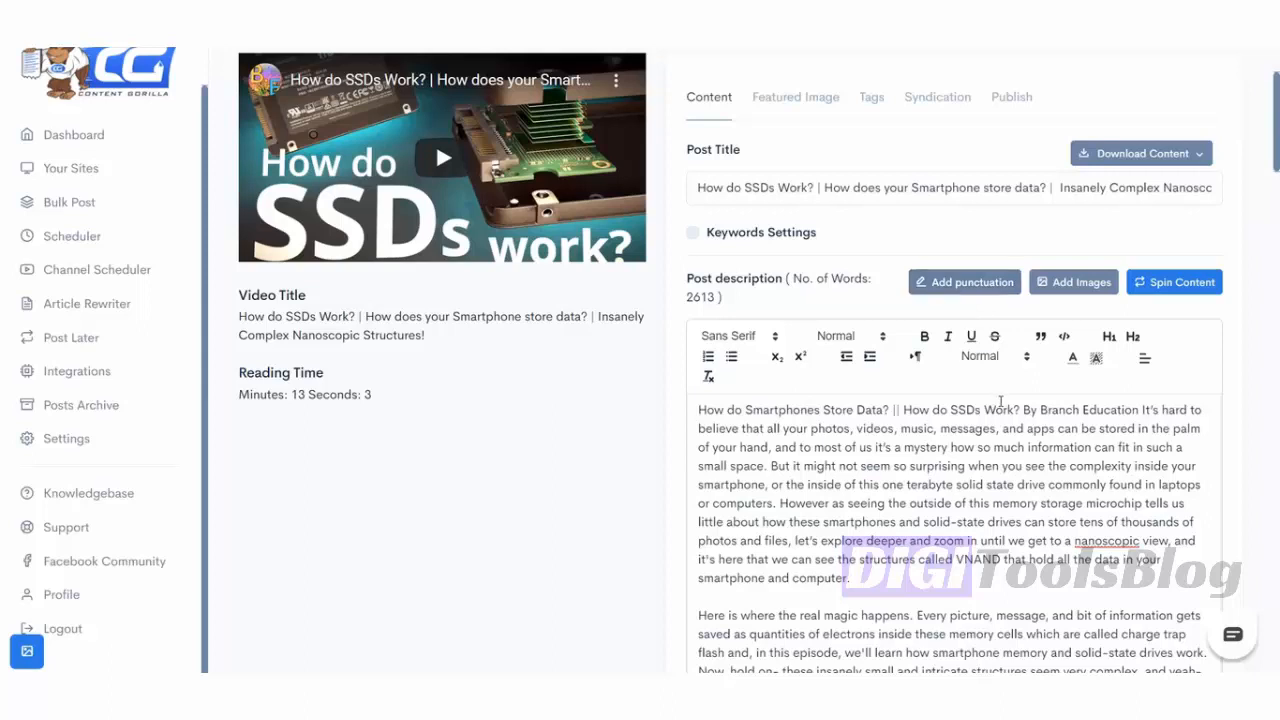
pyautogui.scroll(-3, 1000, 402)
pyautogui.scroll(2, 1053, 327)
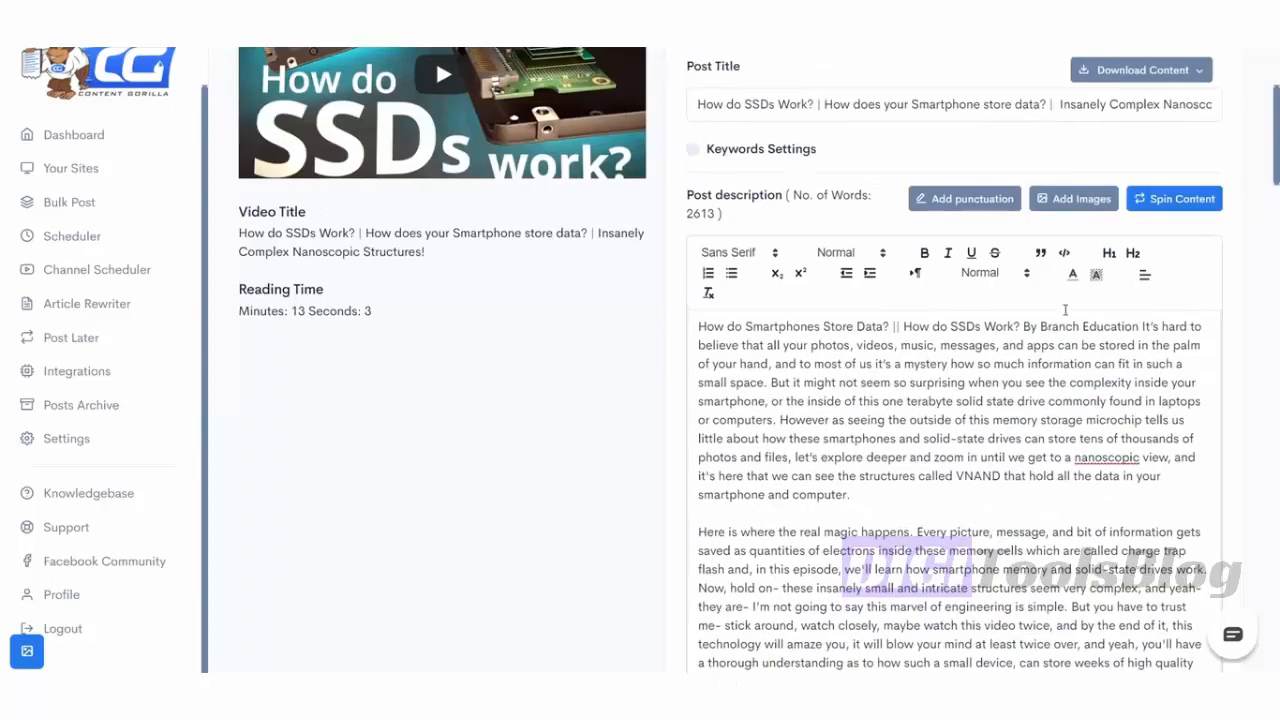
# - Search images for 'Solid state Hard drive' and insert a hard-drive photo below the opening paragraph
pyautogui.click(1073, 198)
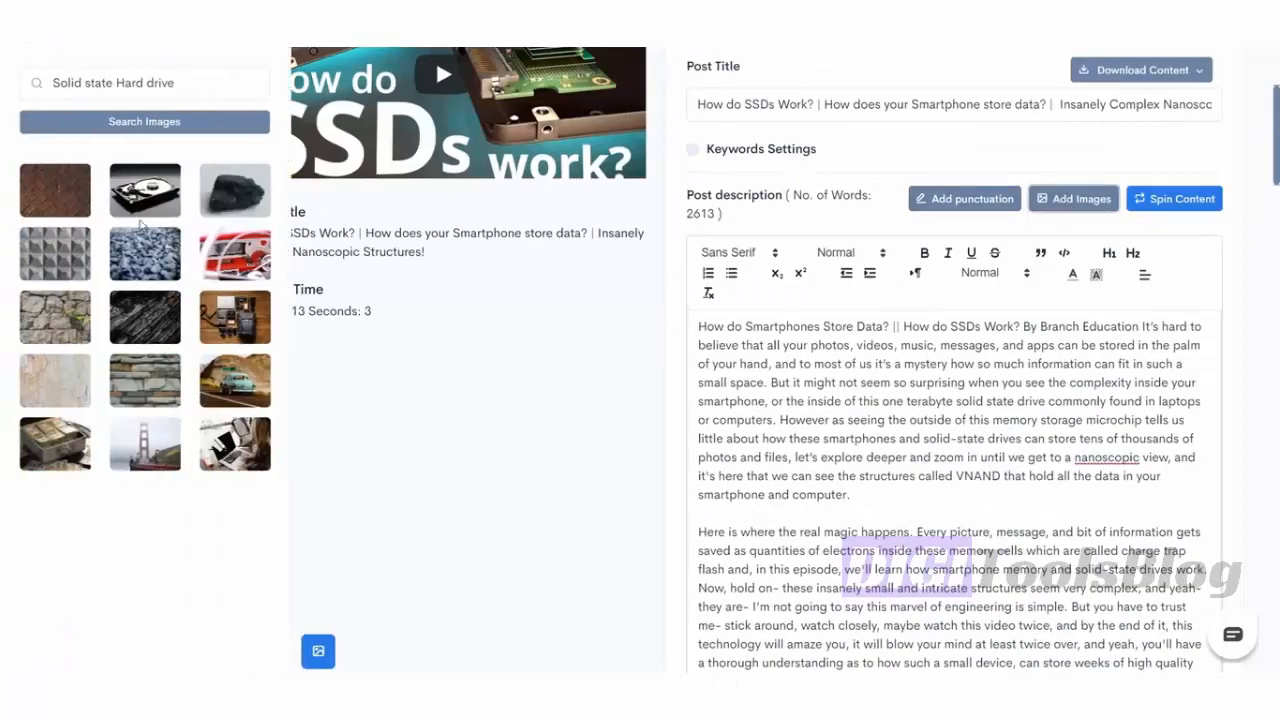
pyautogui.scroll(-1, 514, 457)
pyautogui.scroll(1, 523, 450)
pyautogui.moveTo(150, 197); pyautogui.dragTo(908, 500)
pyautogui.scroll(-2, 908, 500)
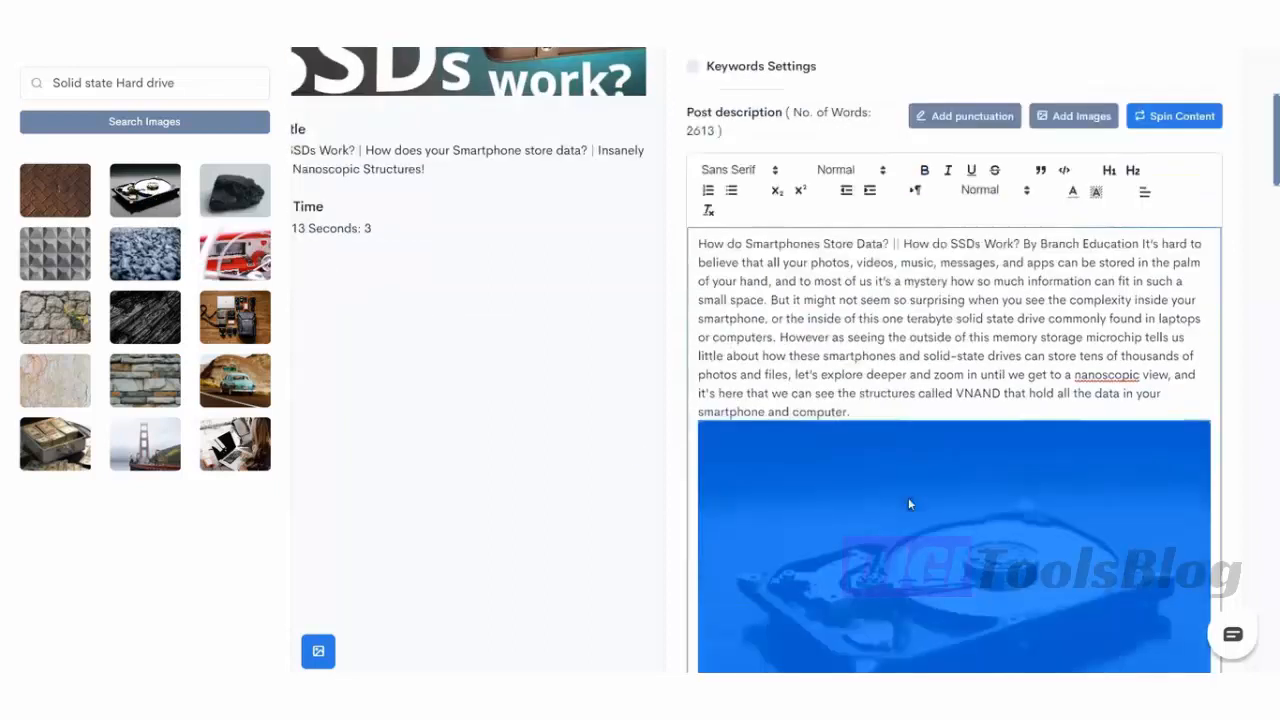
# - Add a blank line between the opening paragraph and the hard-drive image
pyautogui.click(866, 328)
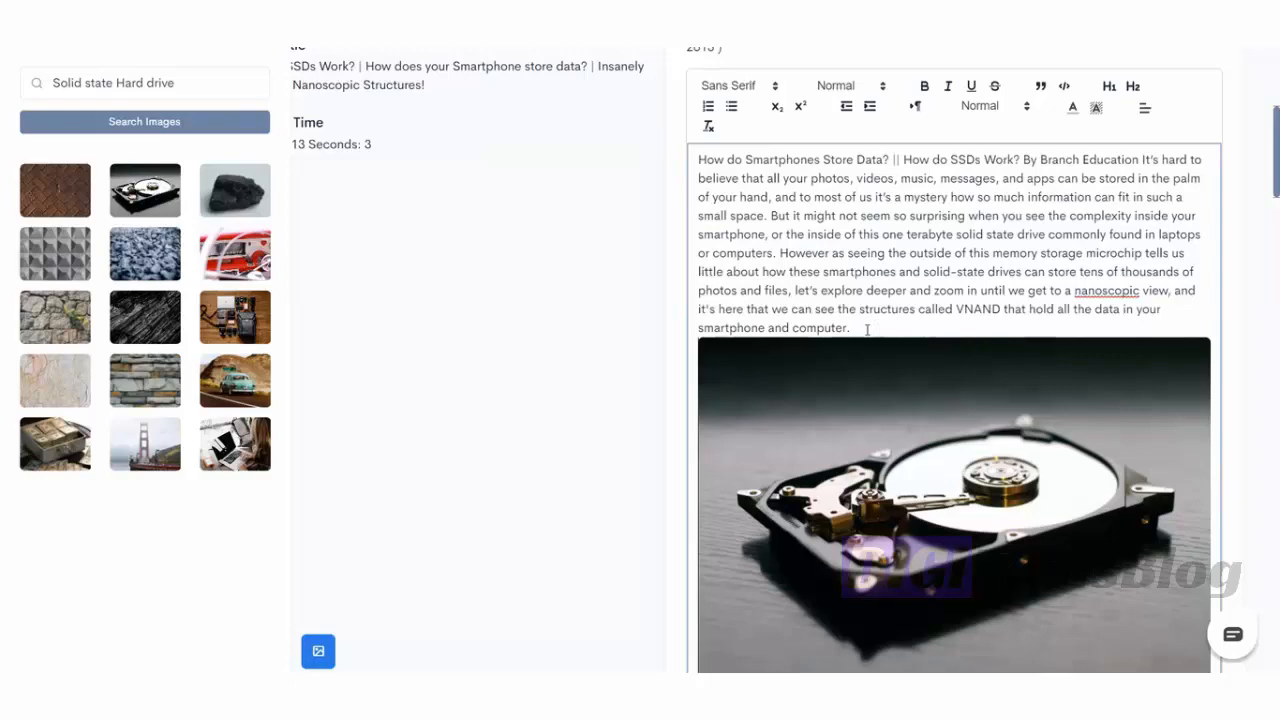
pyautogui.press('Return')
pyautogui.scroll(-3, 911, 317)
pyautogui.scroll(-11, 911, 317)
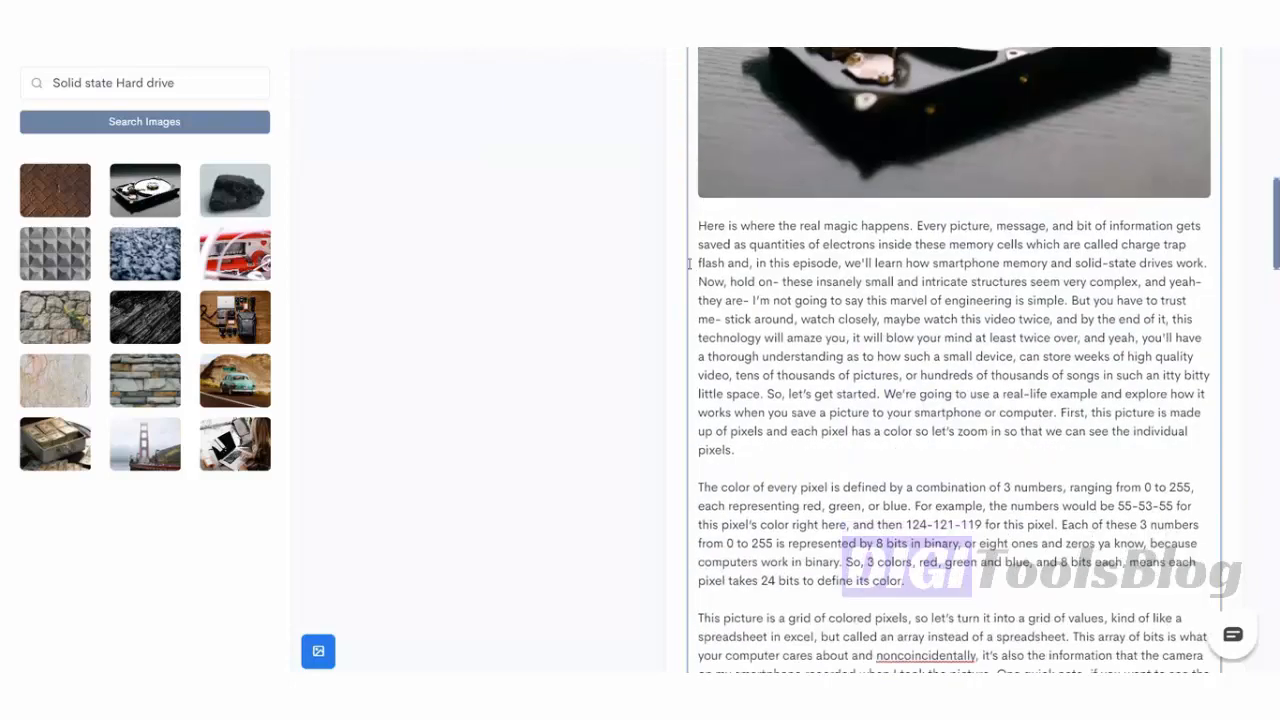
pyautogui.scroll(-17, 669, 261)
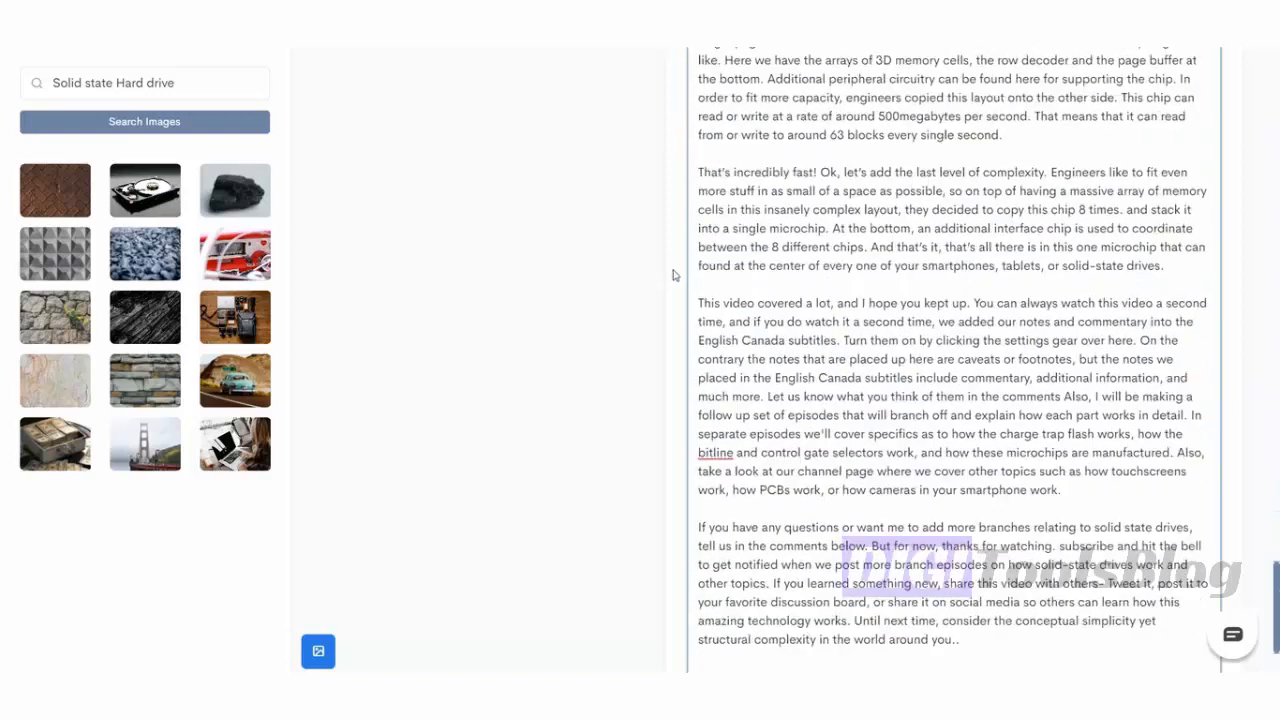
pyautogui.scroll(-2, 675, 270)
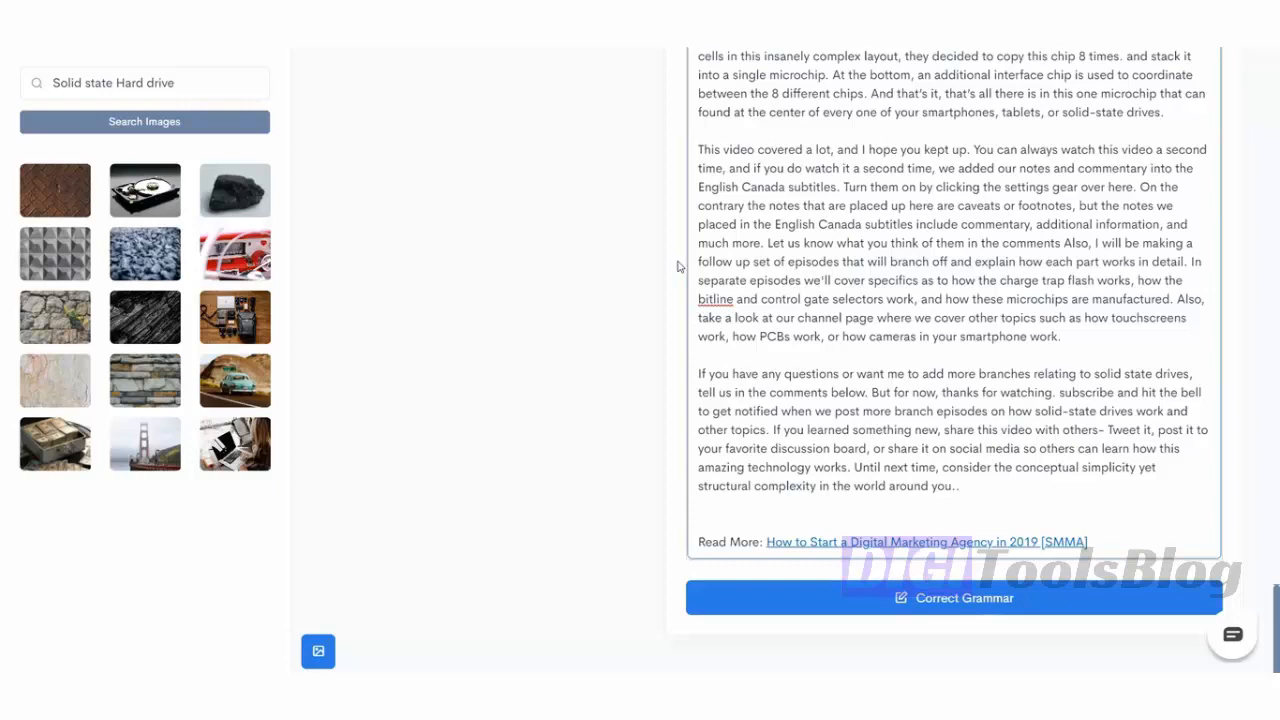
pyautogui.click(678, 262)
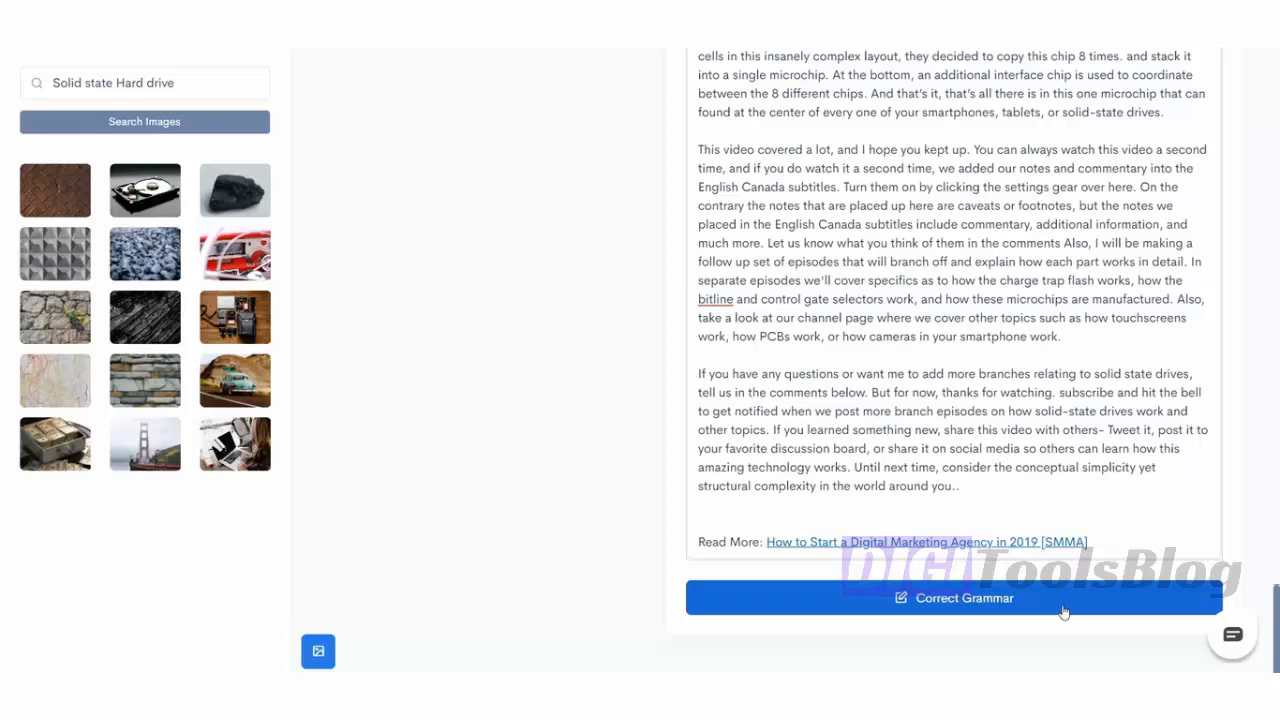
# - Scroll through the article to its ending and back up to review it
pyautogui.scroll(5, 1109, 443)
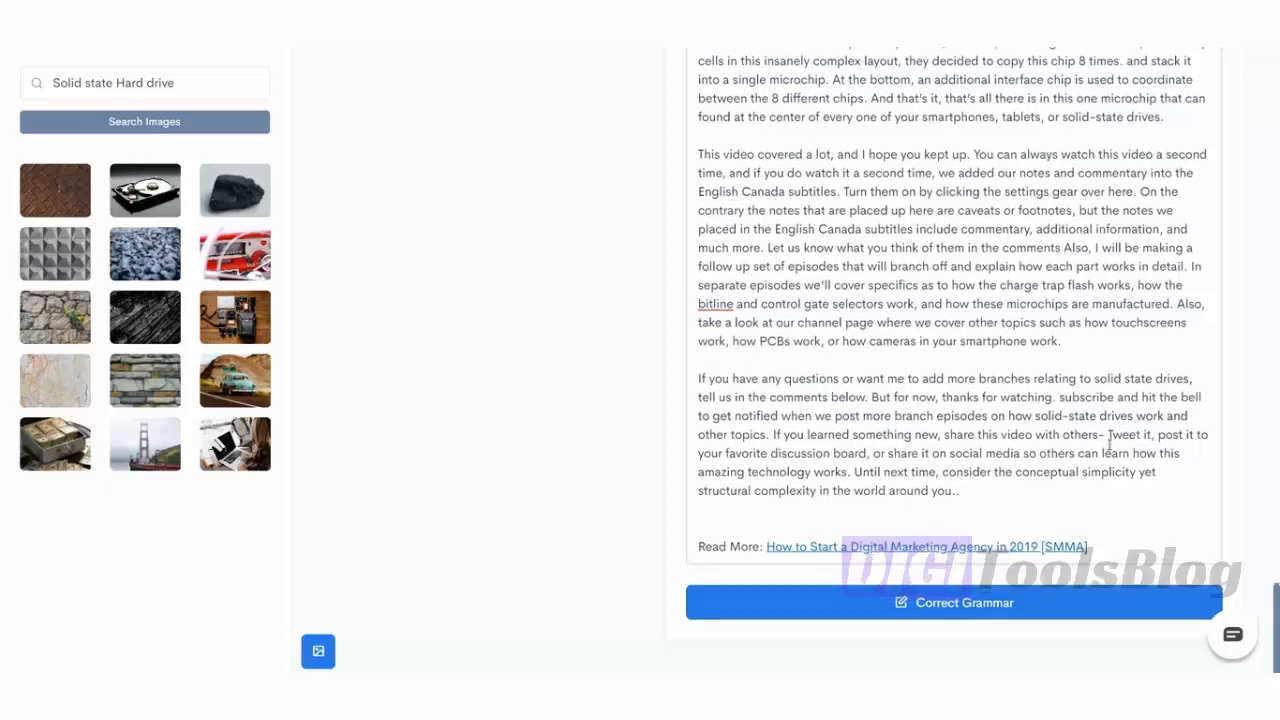
pyautogui.scroll(-5, 1109, 445)
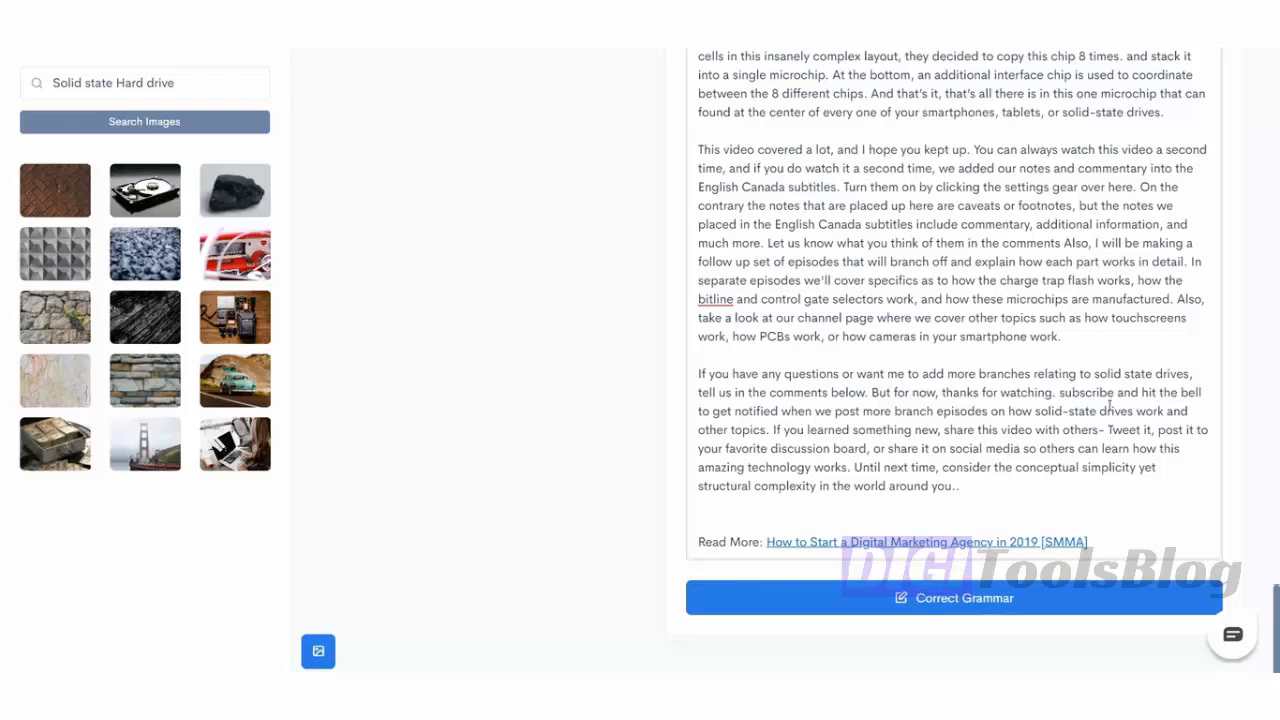
pyautogui.scroll(20, 1079, 344)
pyautogui.scroll(15, 1079, 344)
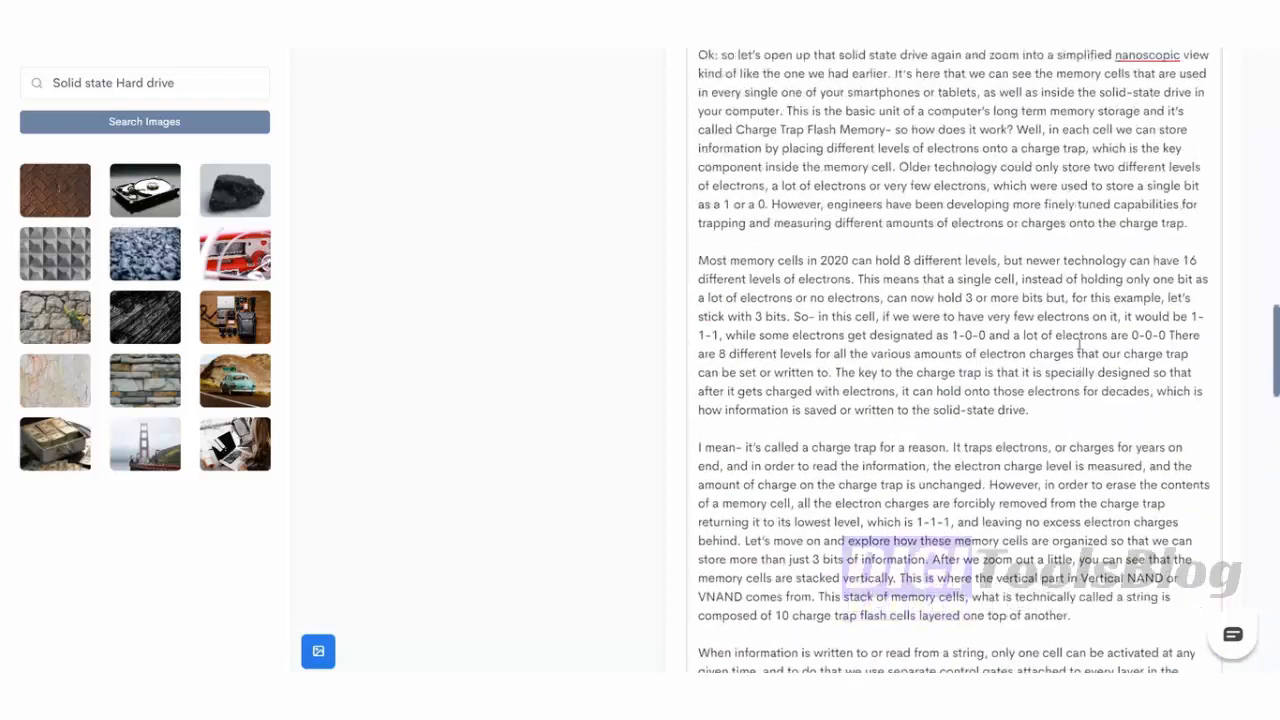
pyautogui.scroll(10, 1064, 370)
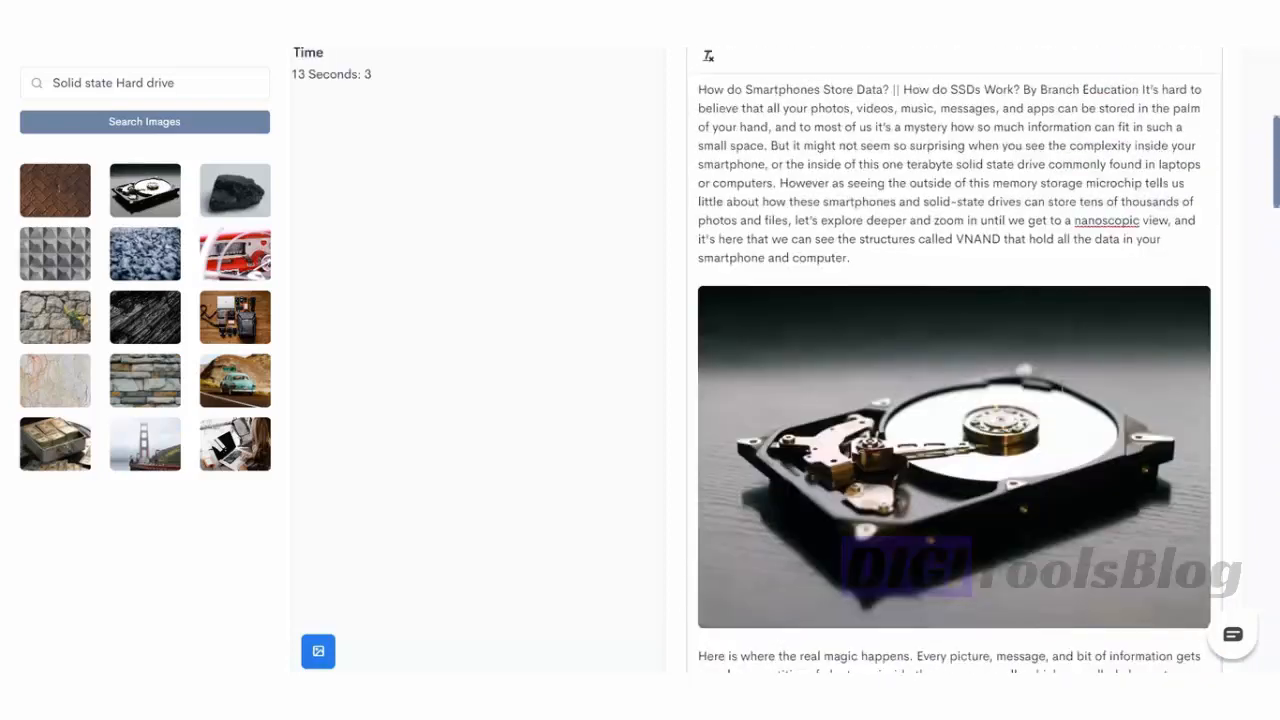
pyautogui.scroll(2, 1058, 400)
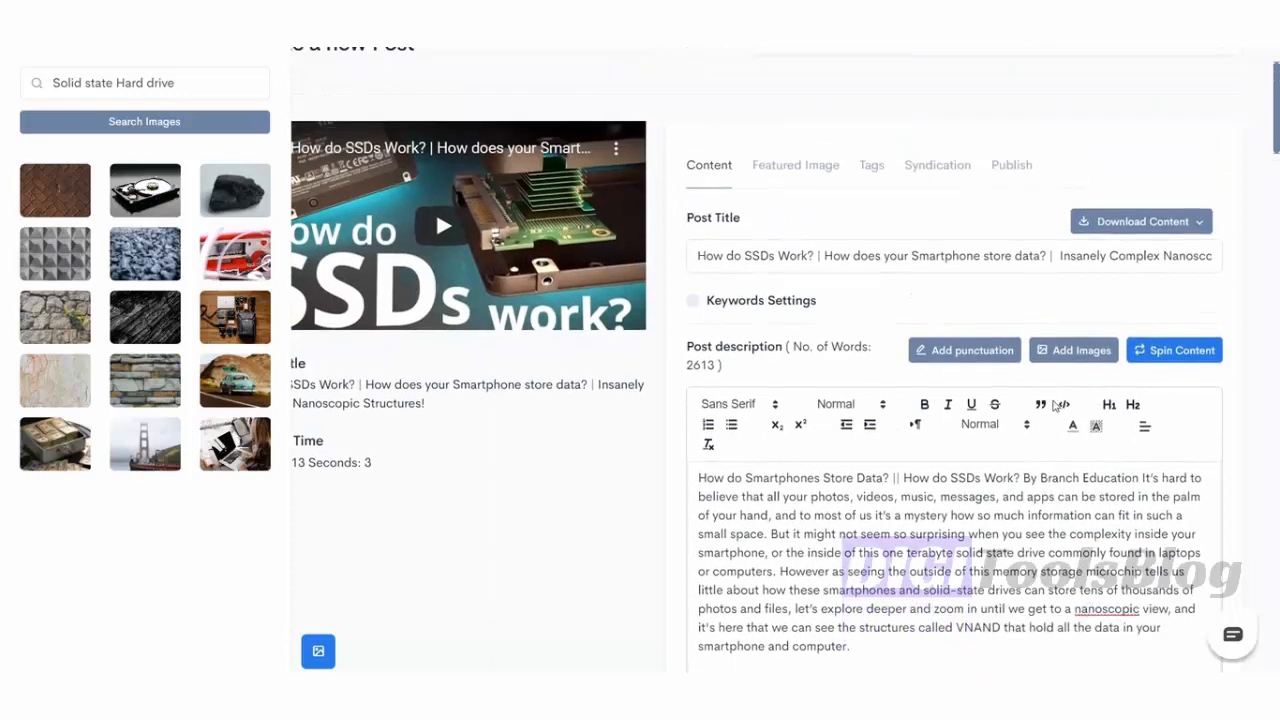
# - Close the image panel, check the featured SSD image, and show the pre-filled tags (SSD, VNAND, 3D NAND)
pyautogui.click(319, 652)
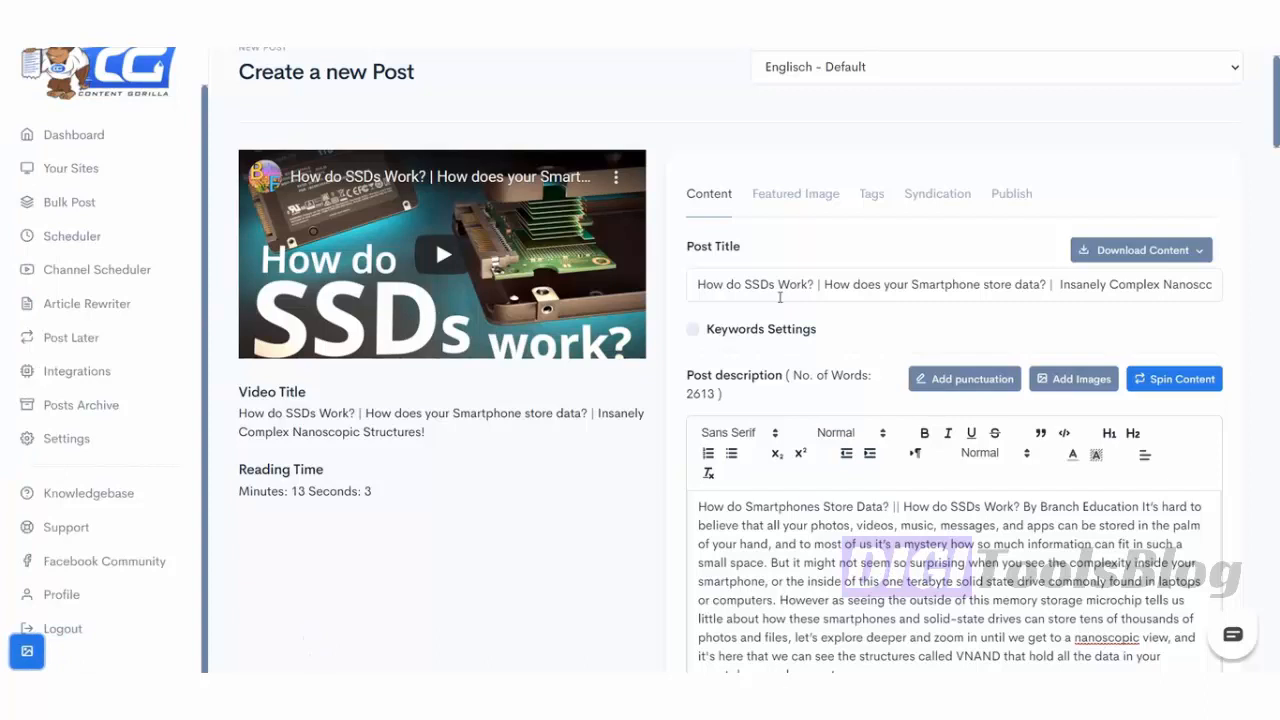
pyautogui.click(781, 191)
pyautogui.scroll(-1, 870, 264)
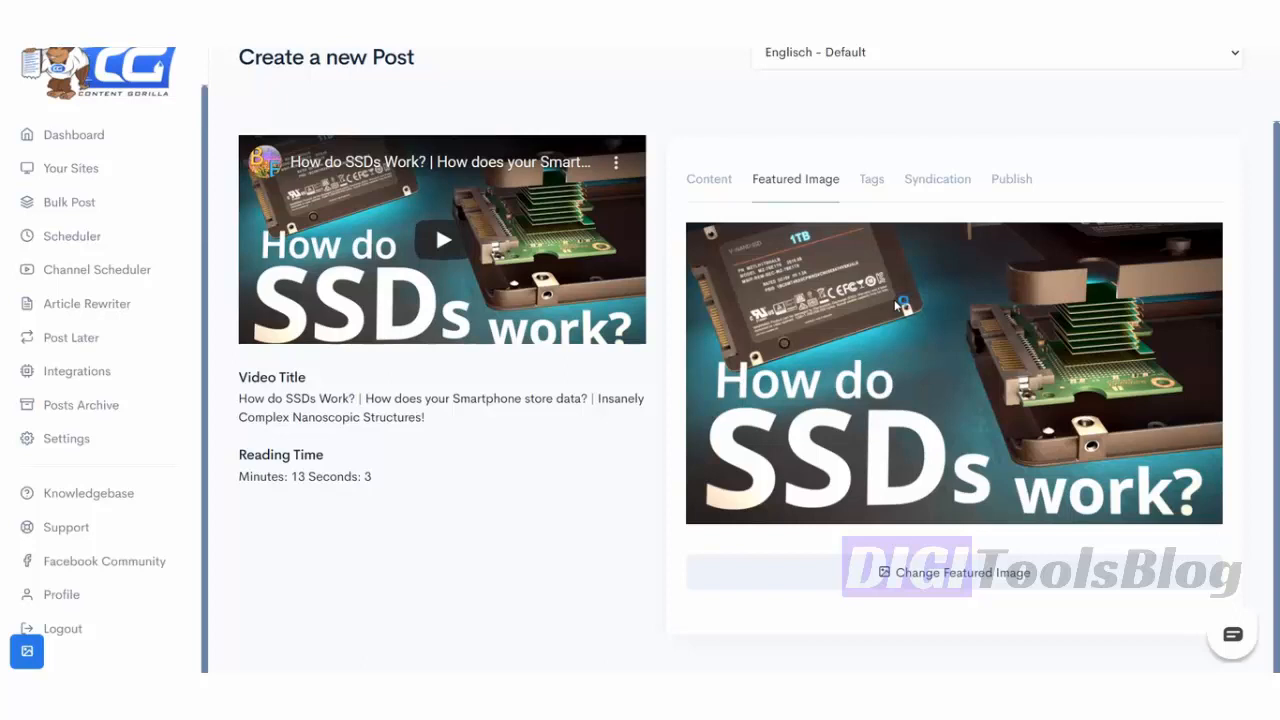
pyautogui.click(871, 179)
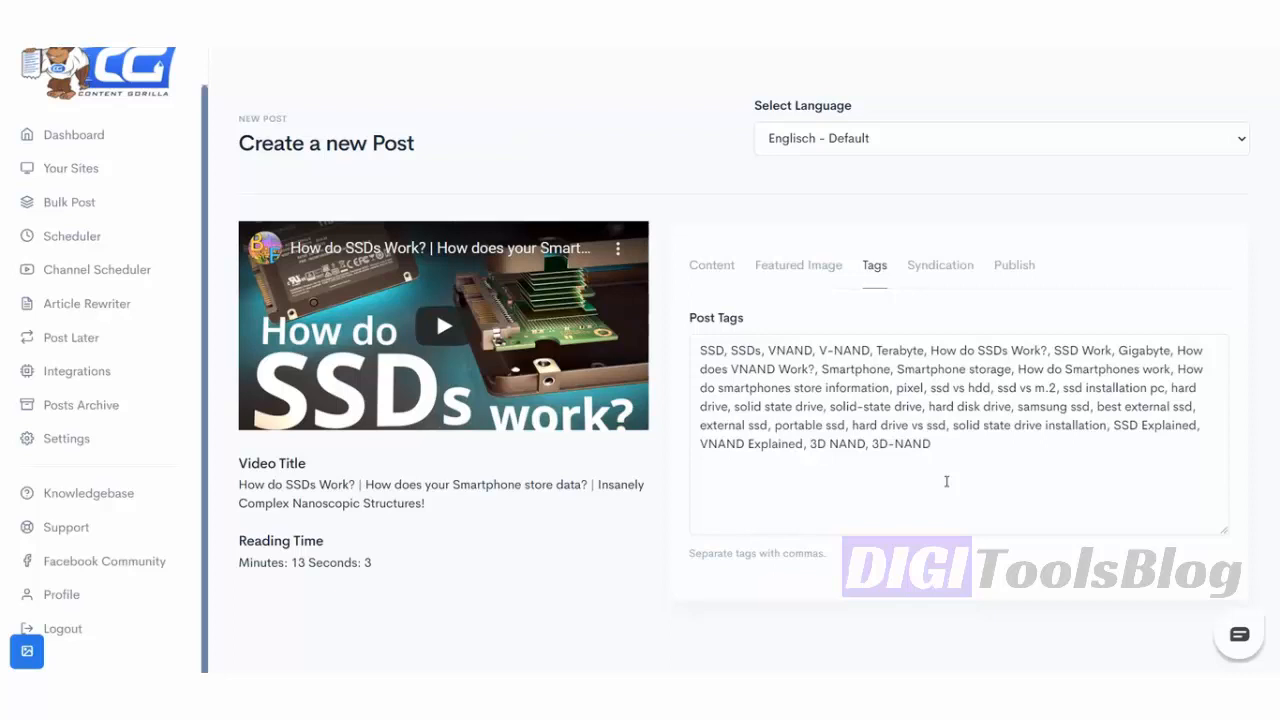
# - Append ', solid state drive,' to the post tags and go to the Syndication settings
pyautogui.click(946, 481)
pyautogui.write(', solid state drive')
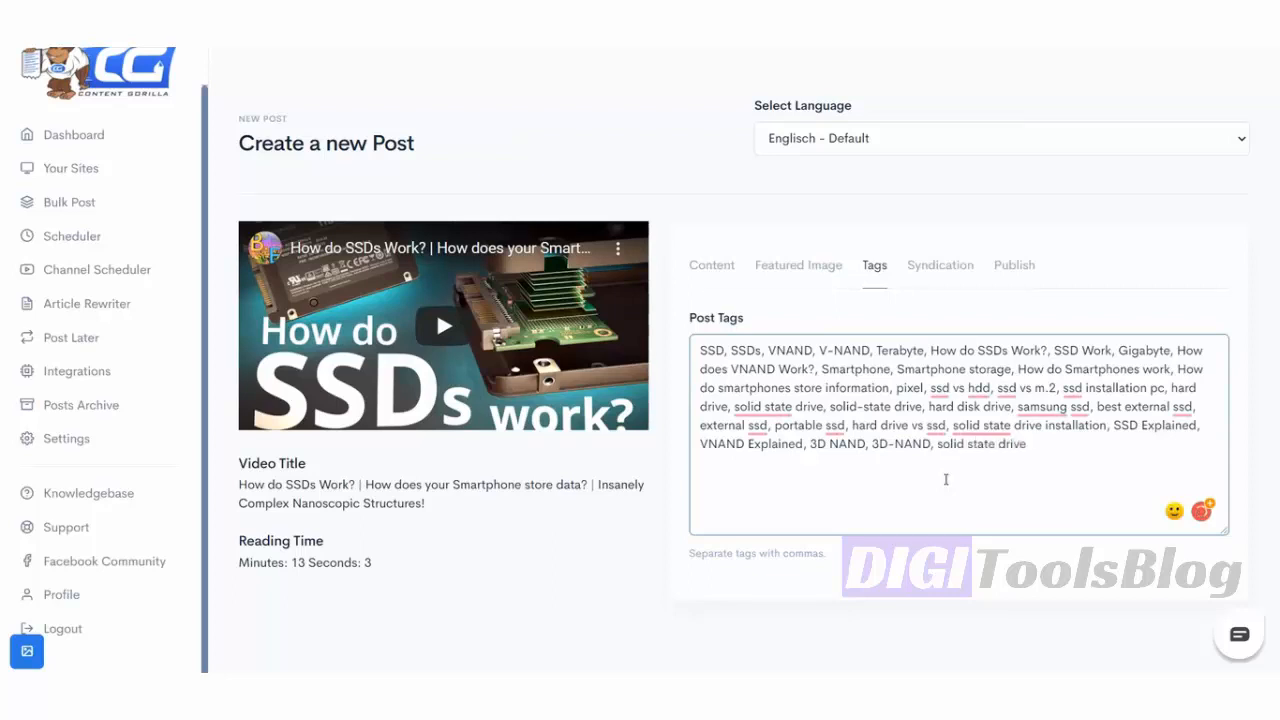
pyautogui.write(',')
pyautogui.click(927, 276)
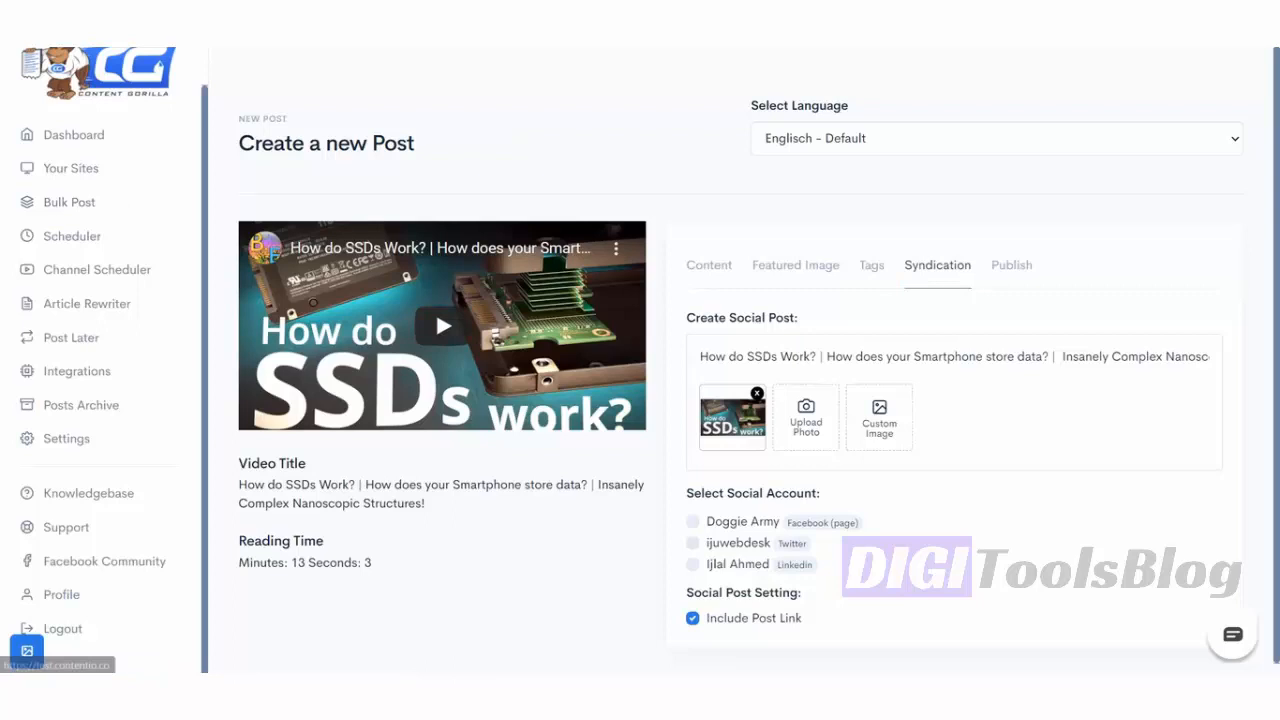
# - Replace the pre-filled video-title social post text with 'Check out my new post'
pyautogui.click(825, 355)
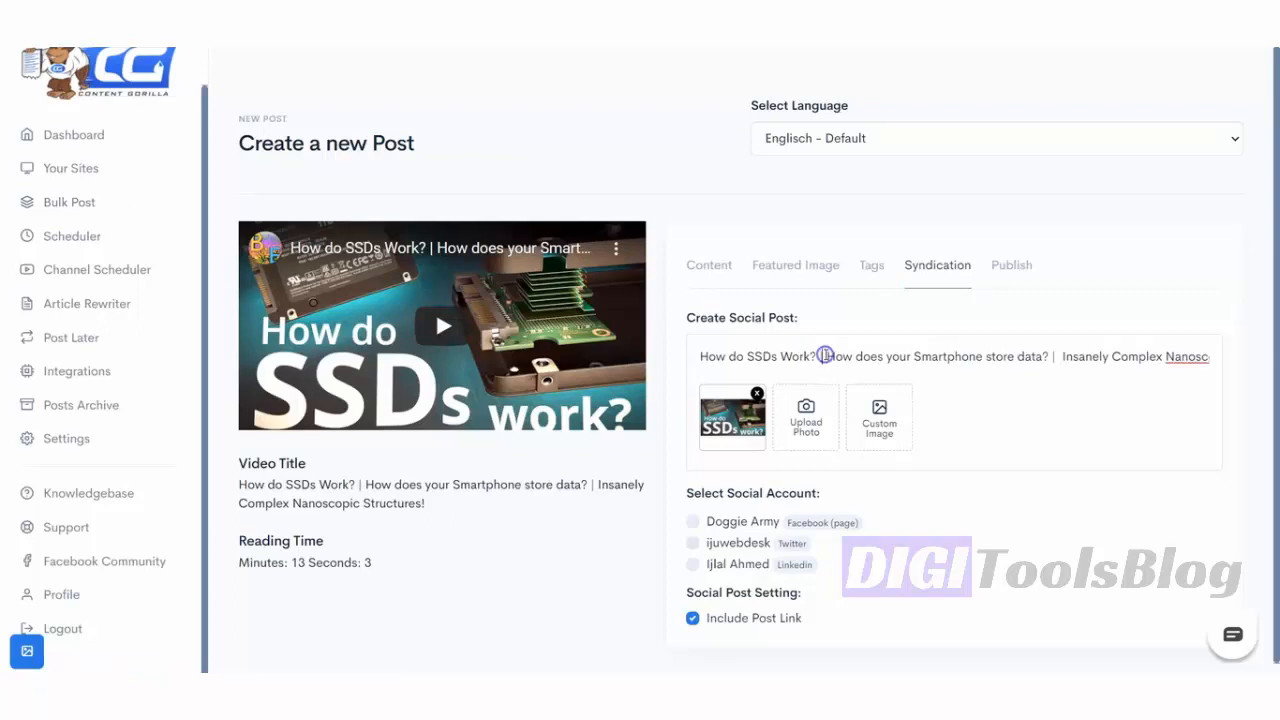
pyautogui.tripleClick(825, 355)
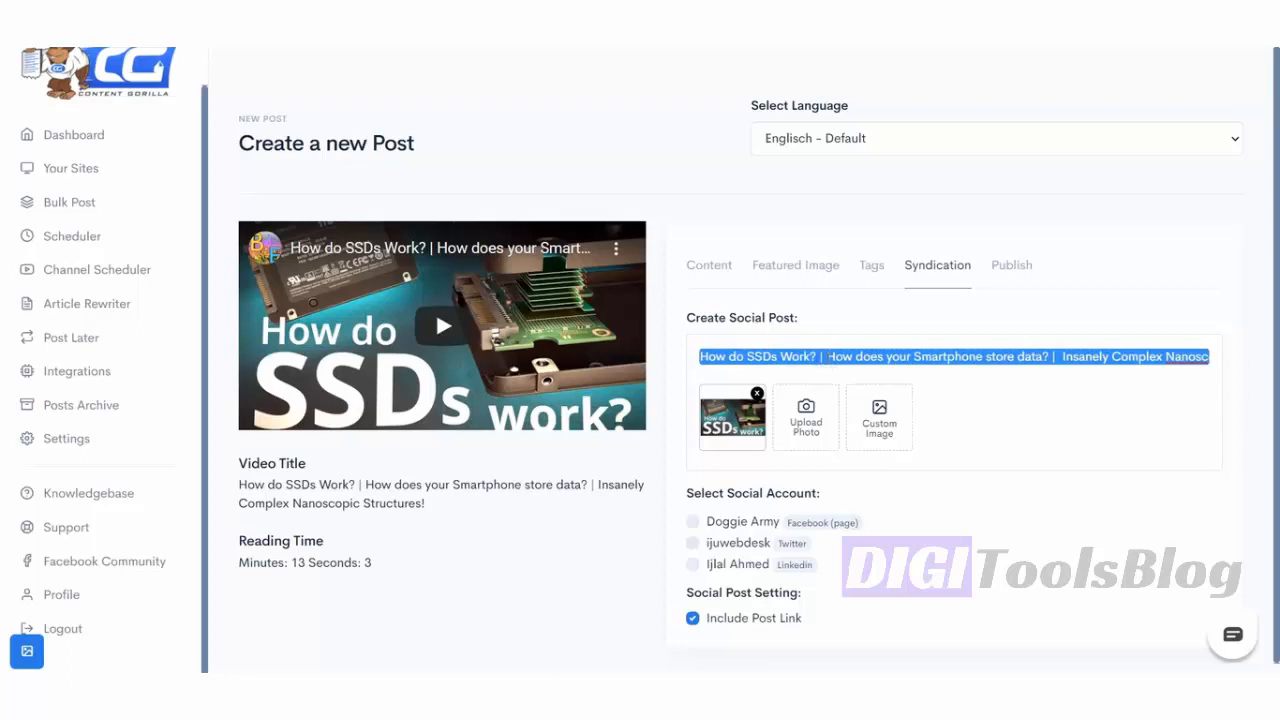
pyautogui.press('BackSpace')
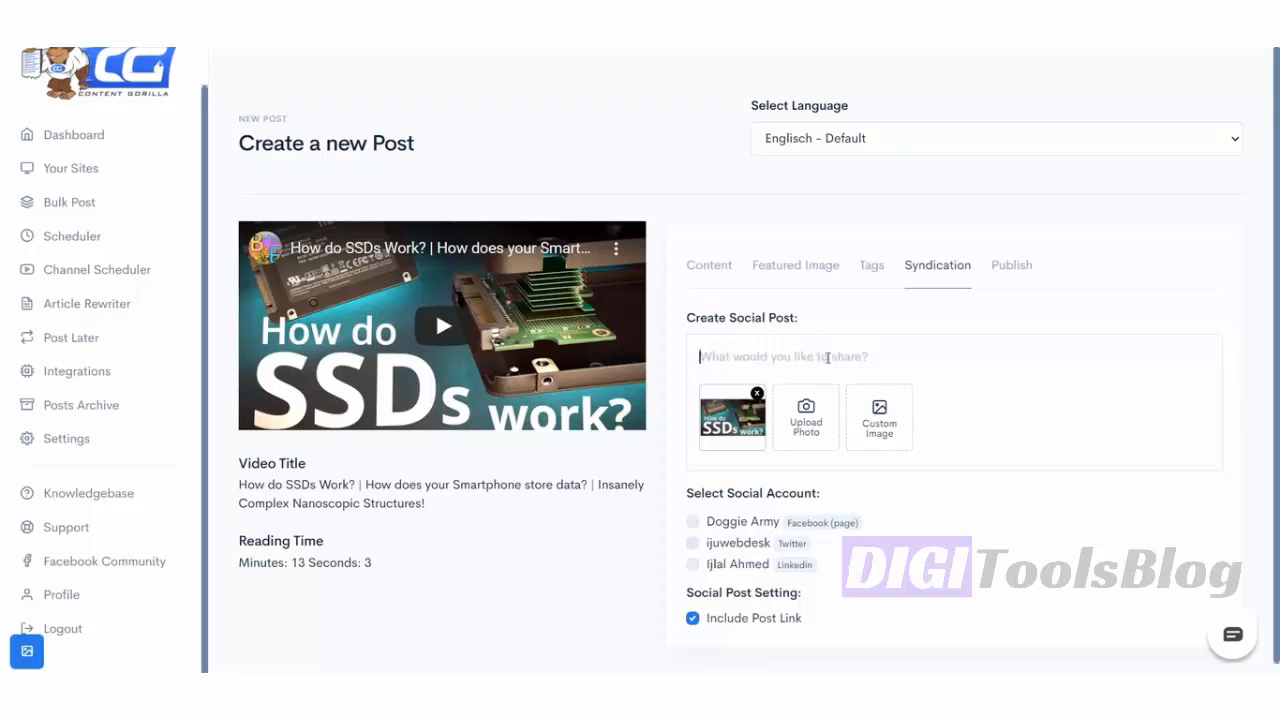
pyautogui.write('Check')
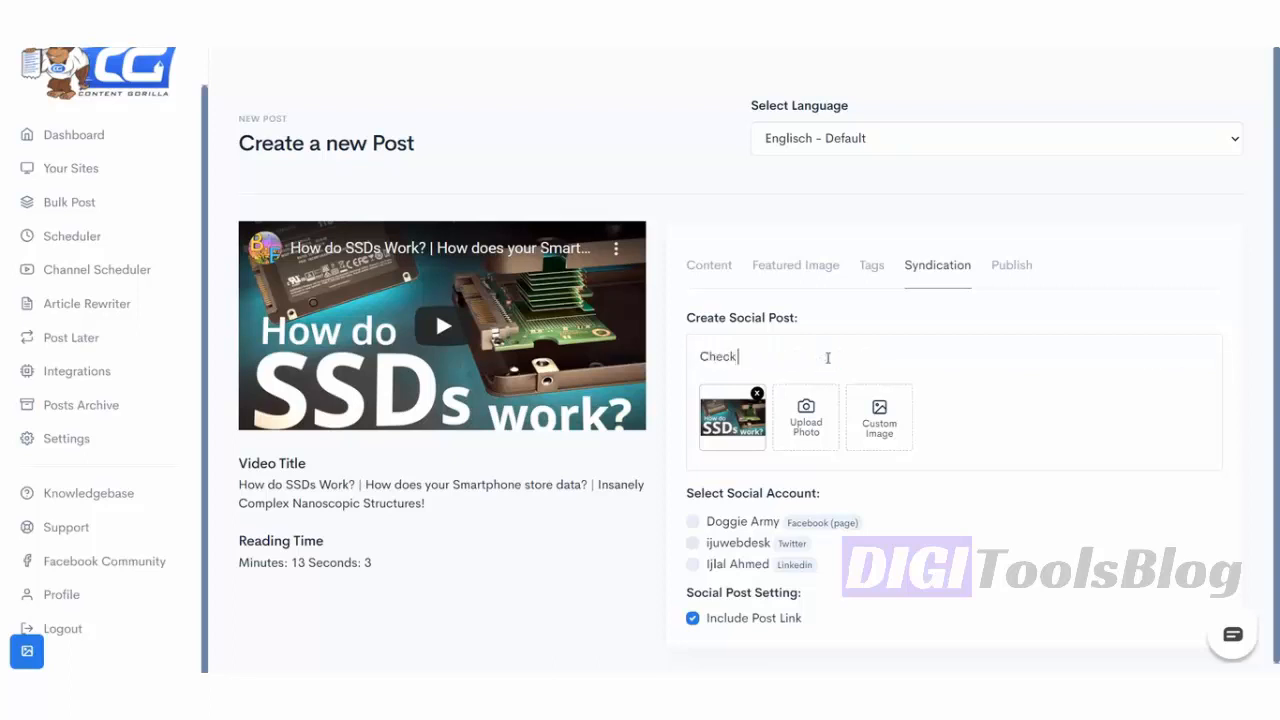
pyautogui.write(' out my new post')
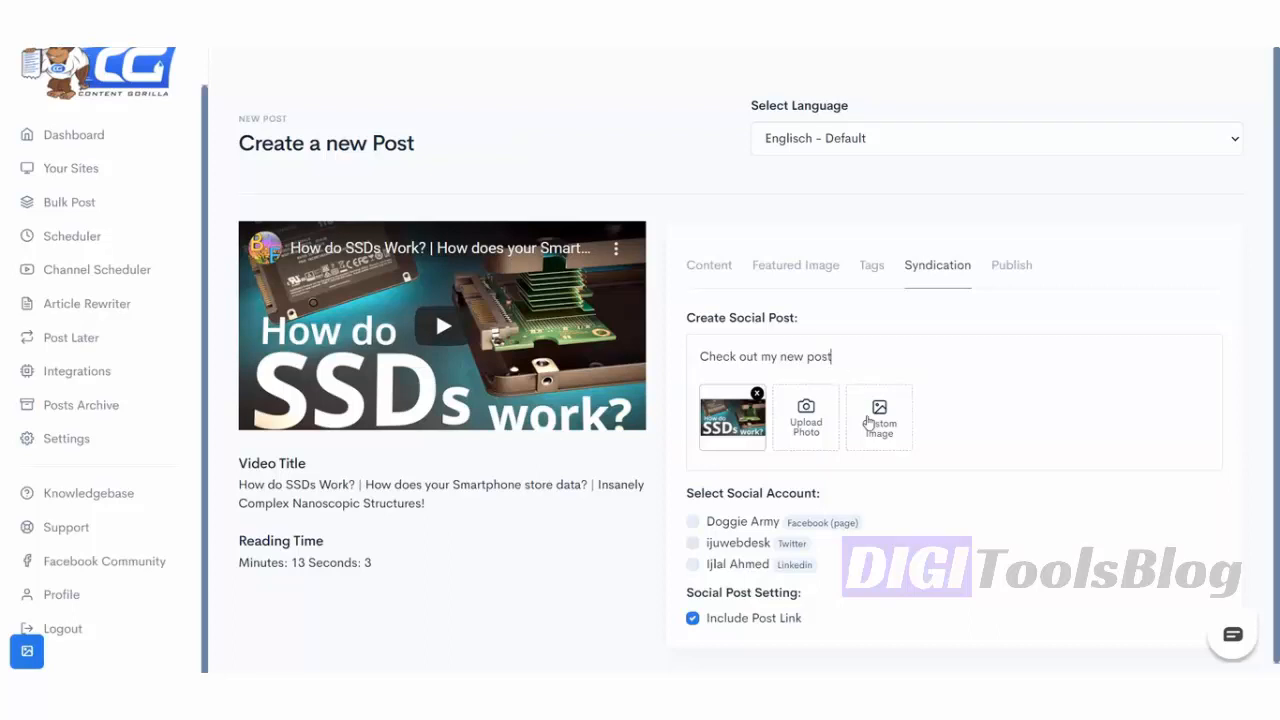
# - Make a pink hearts custom image captioned 'I just wrote about Solid State Harddrives!' and attach it
pyautogui.click(868, 421)
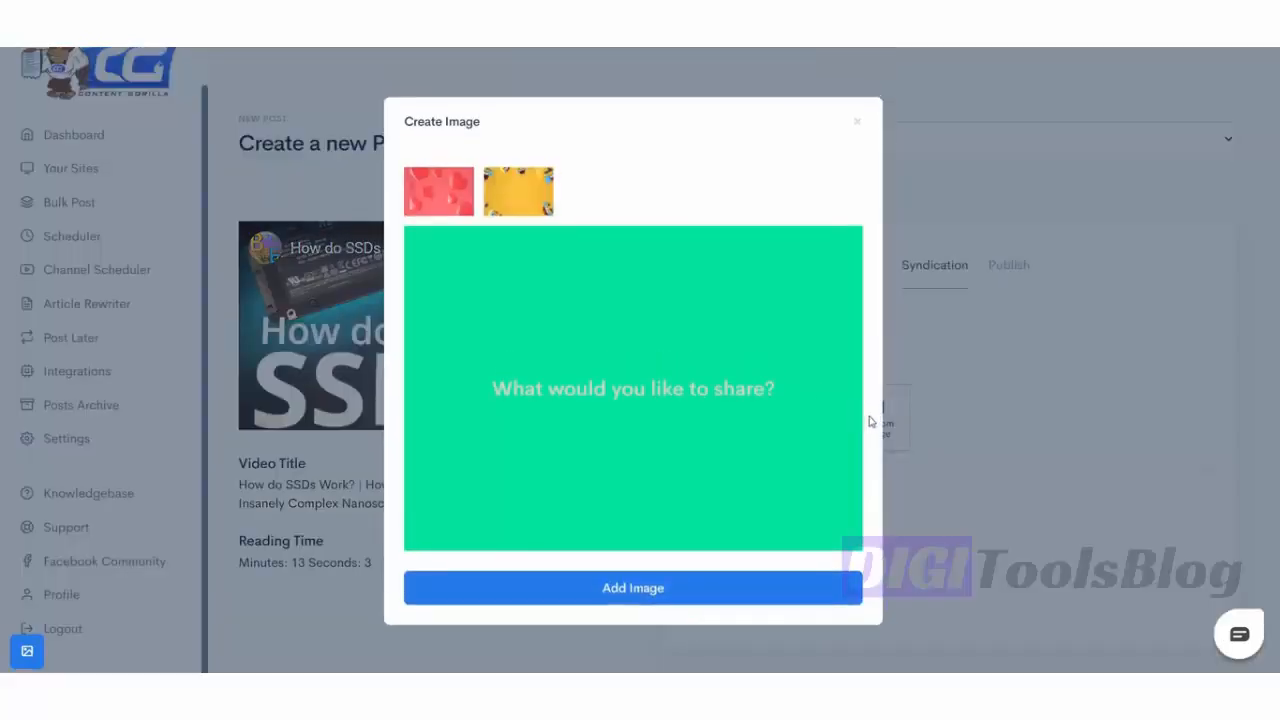
pyautogui.click(726, 385)
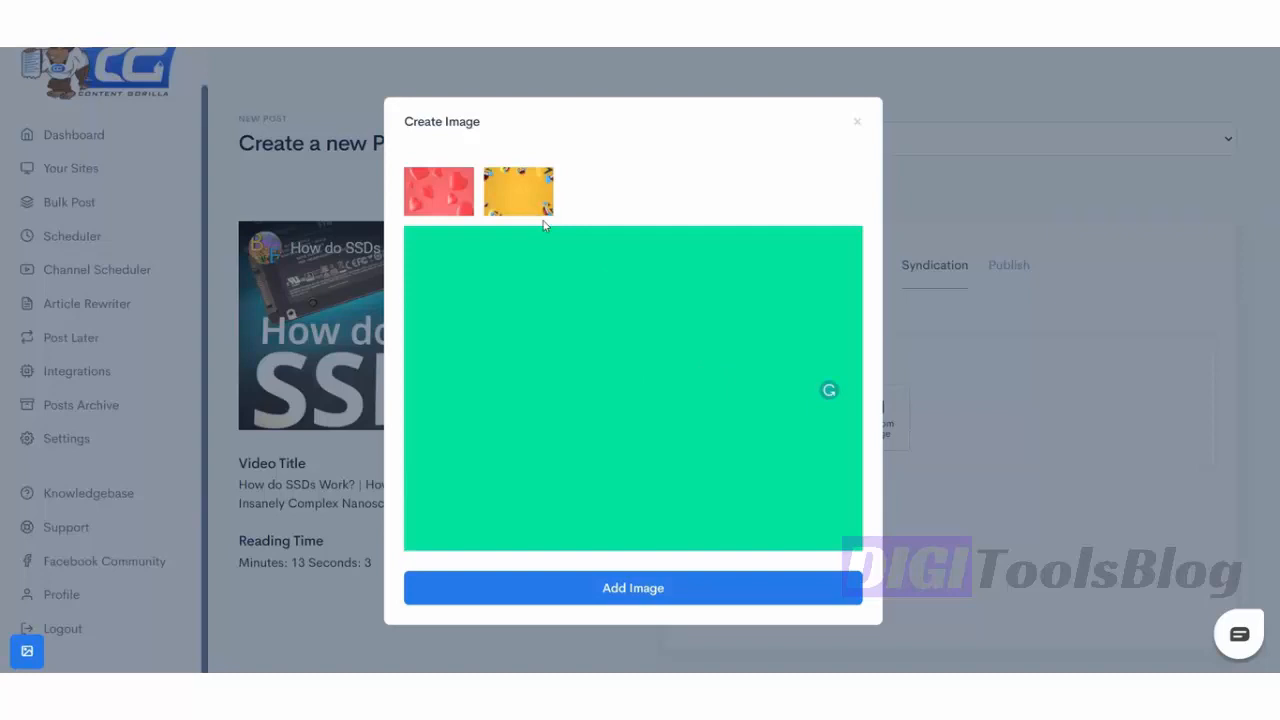
pyautogui.click(526, 190)
pyautogui.click(440, 188)
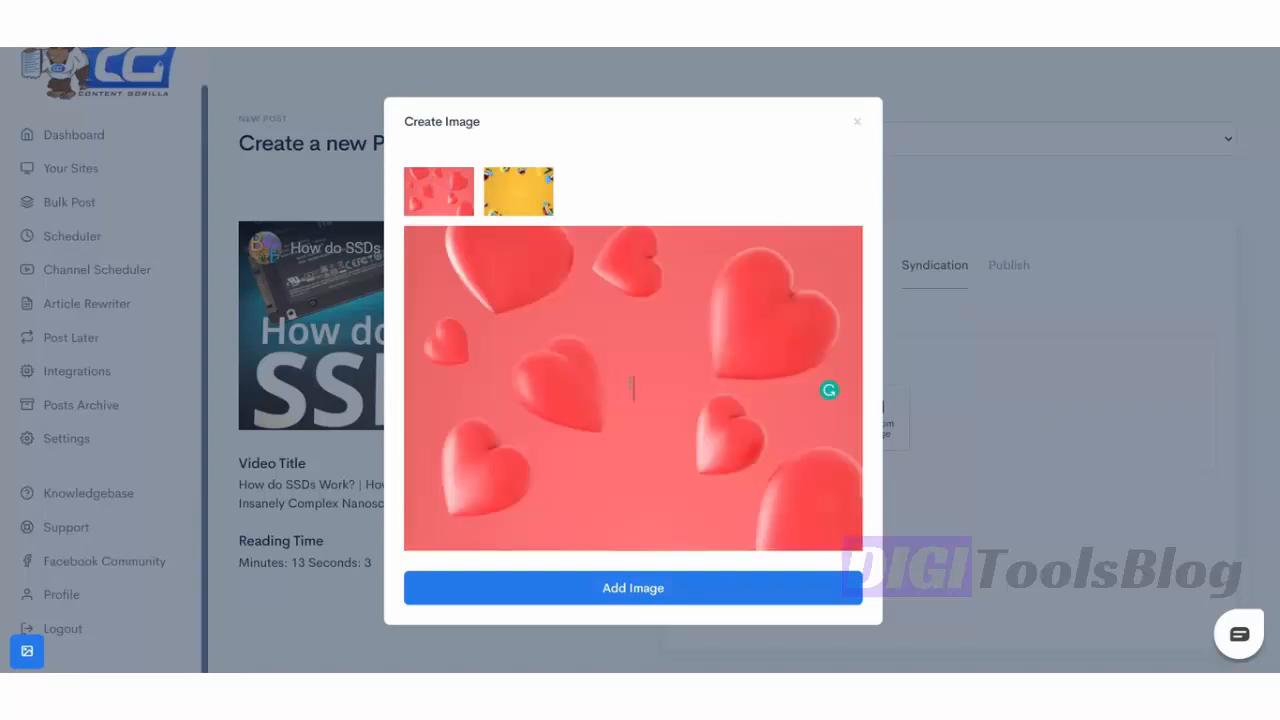
pyautogui.write('I just wrote about')
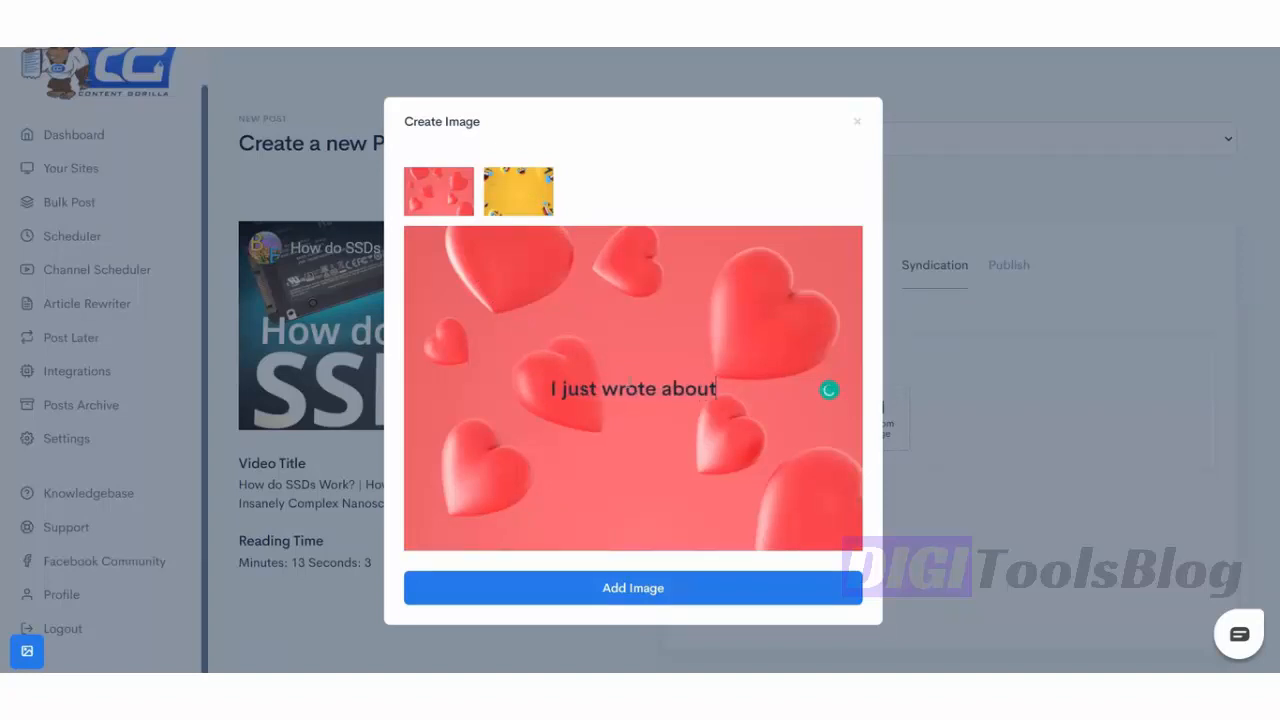
pyautogui.write(' Solid State')
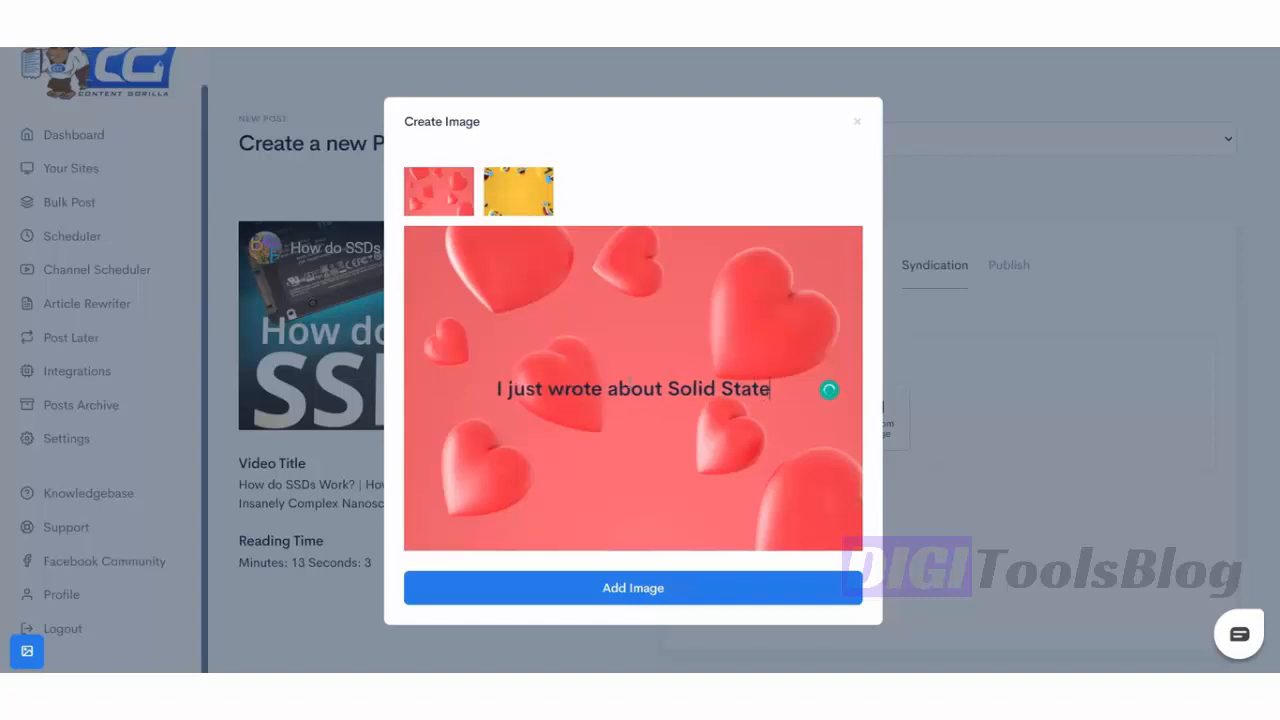
pyautogui.write(' Harddrives!')
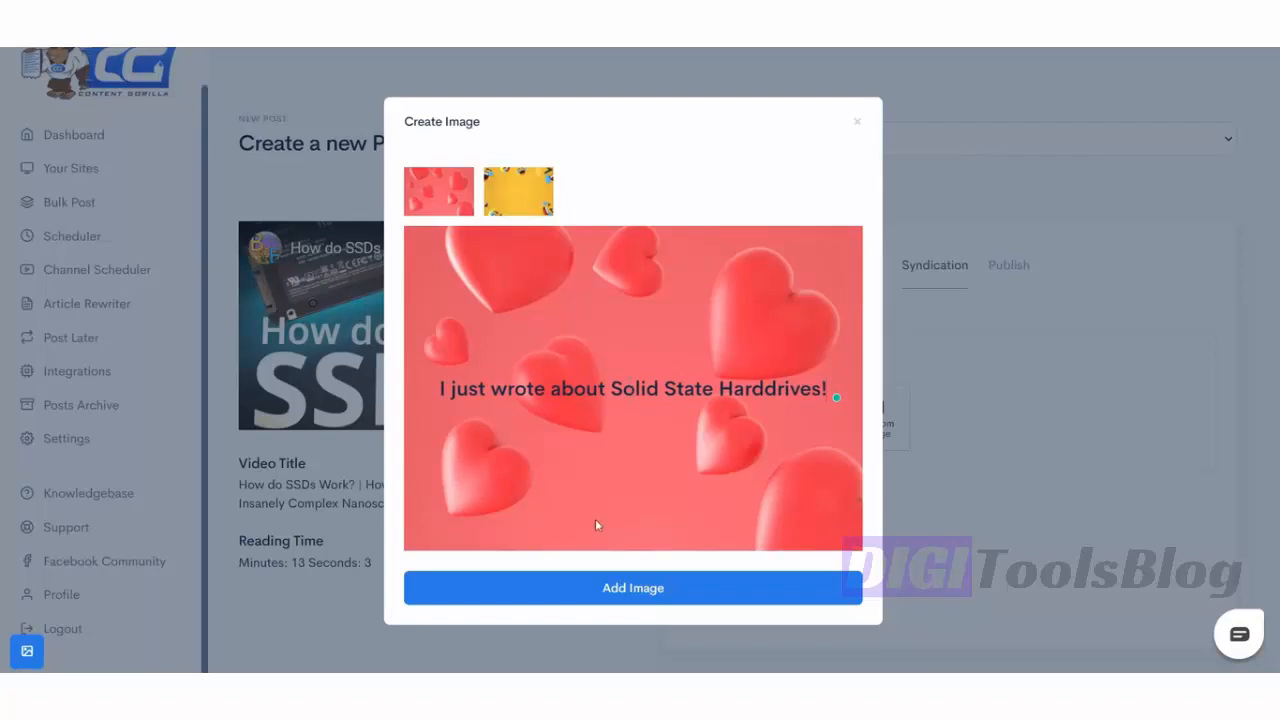
pyautogui.click(695, 588)
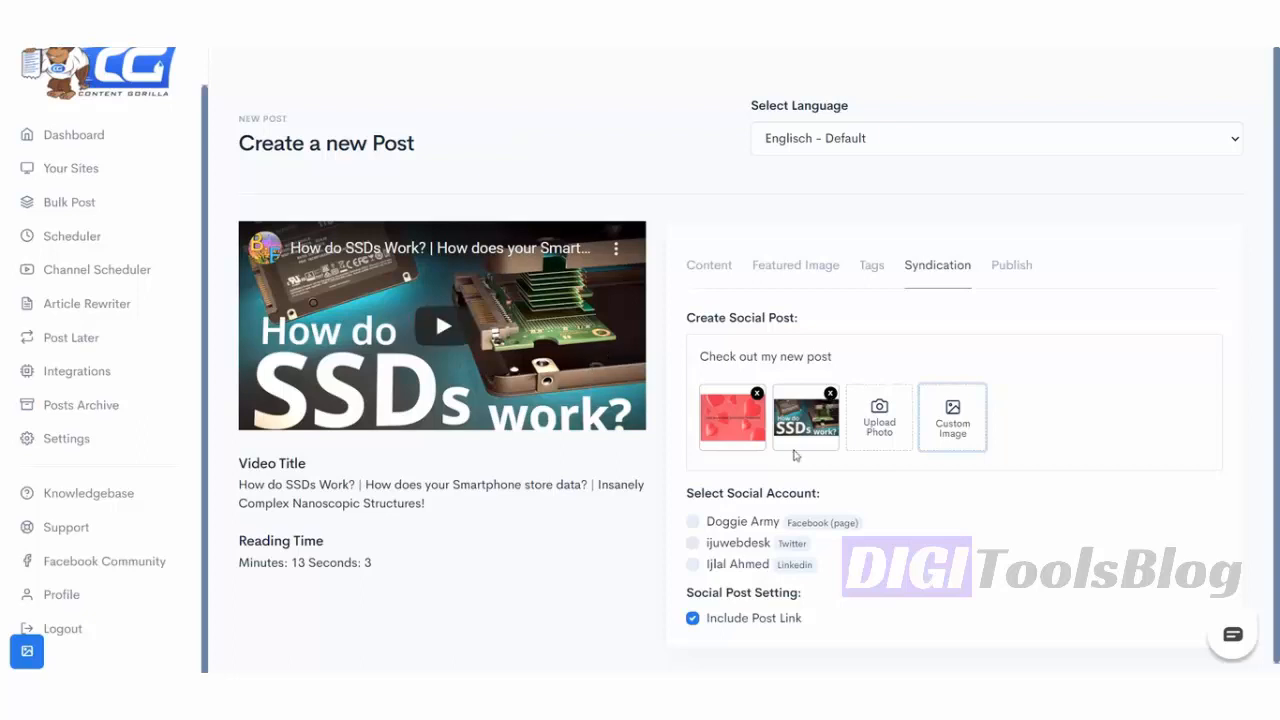
# - Remove the SSD thumbnail and select the Facebook page, Twitter and LinkedIn accounts for sharing
pyautogui.click(831, 393)
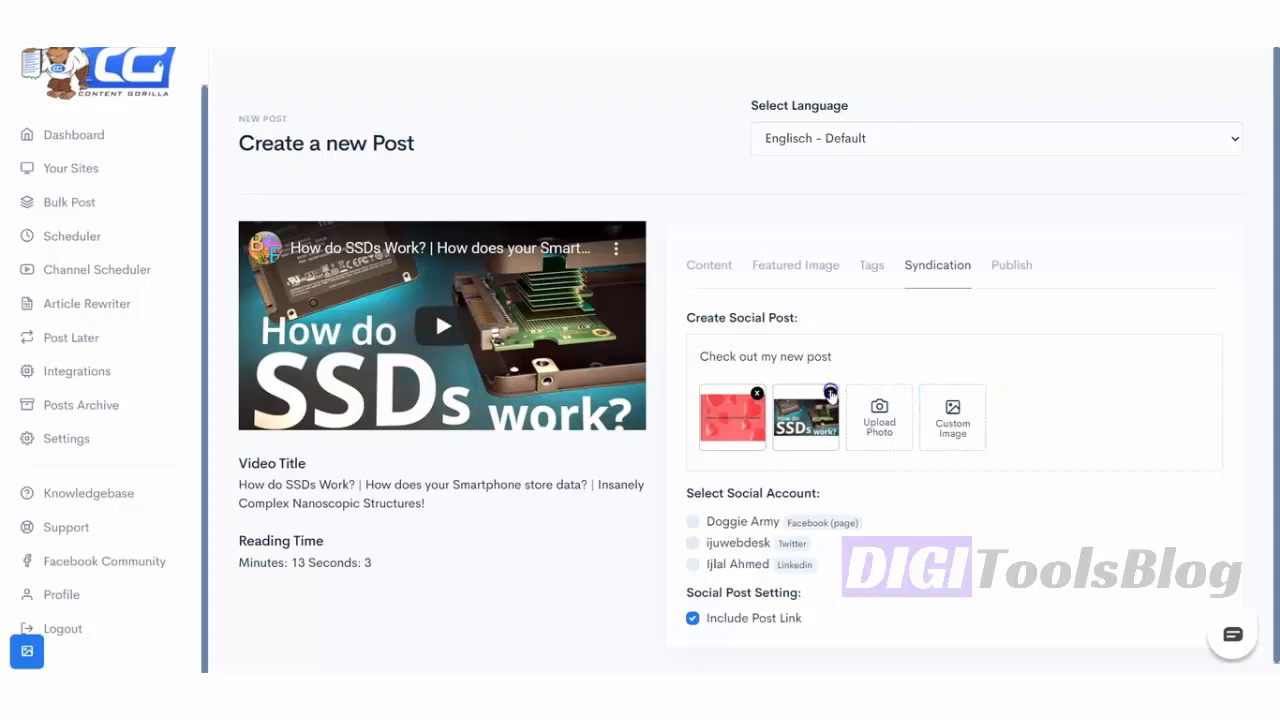
pyautogui.scroll(-1, 1074, 417)
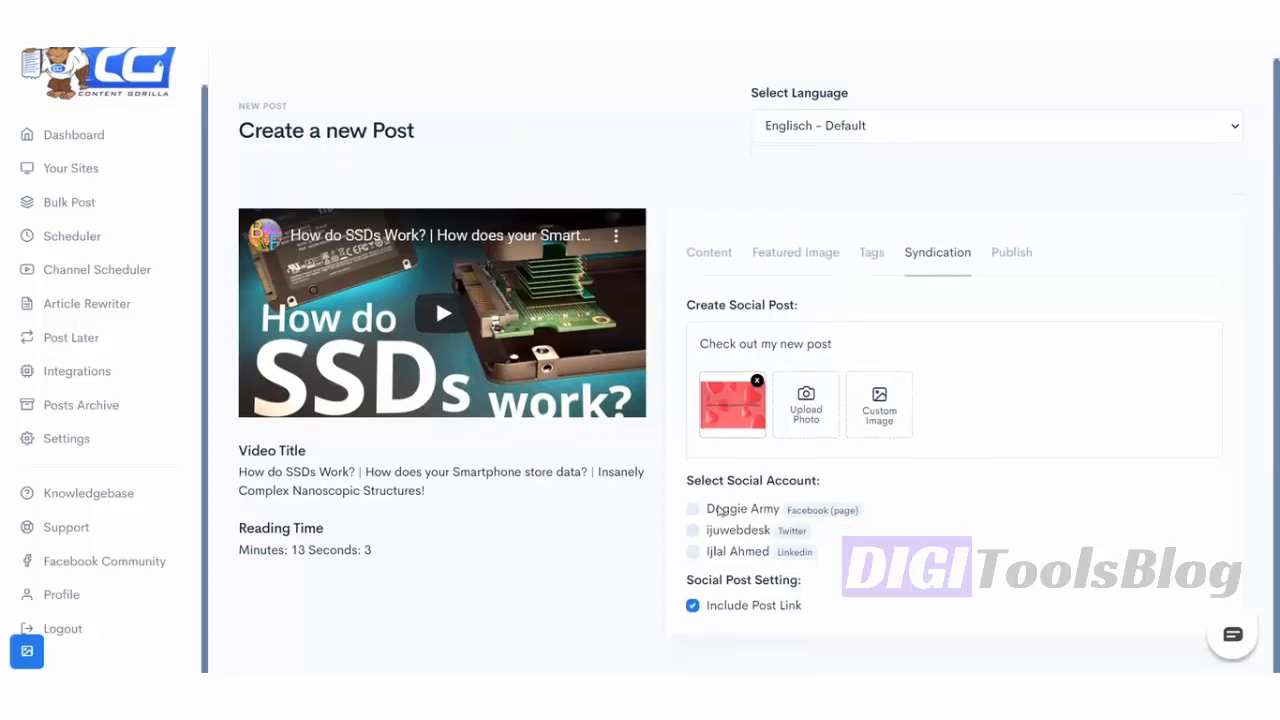
pyautogui.click(692, 509)
pyautogui.click(692, 531)
pyautogui.click(692, 552)
# - Set publishing to the Doggie Army site with status publish and category Uncategorized
pyautogui.click(1010, 252)
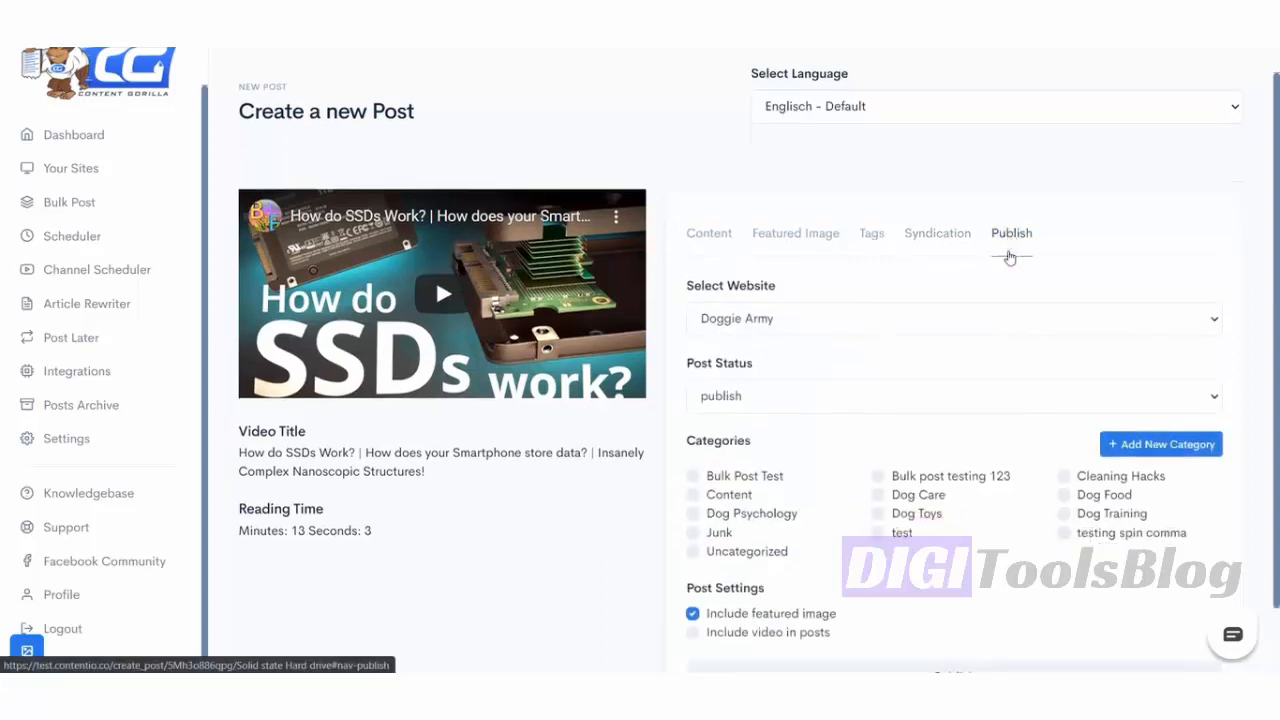
pyautogui.scroll(-1, 1010, 258)
pyautogui.click(849, 250)
pyautogui.click(837, 286)
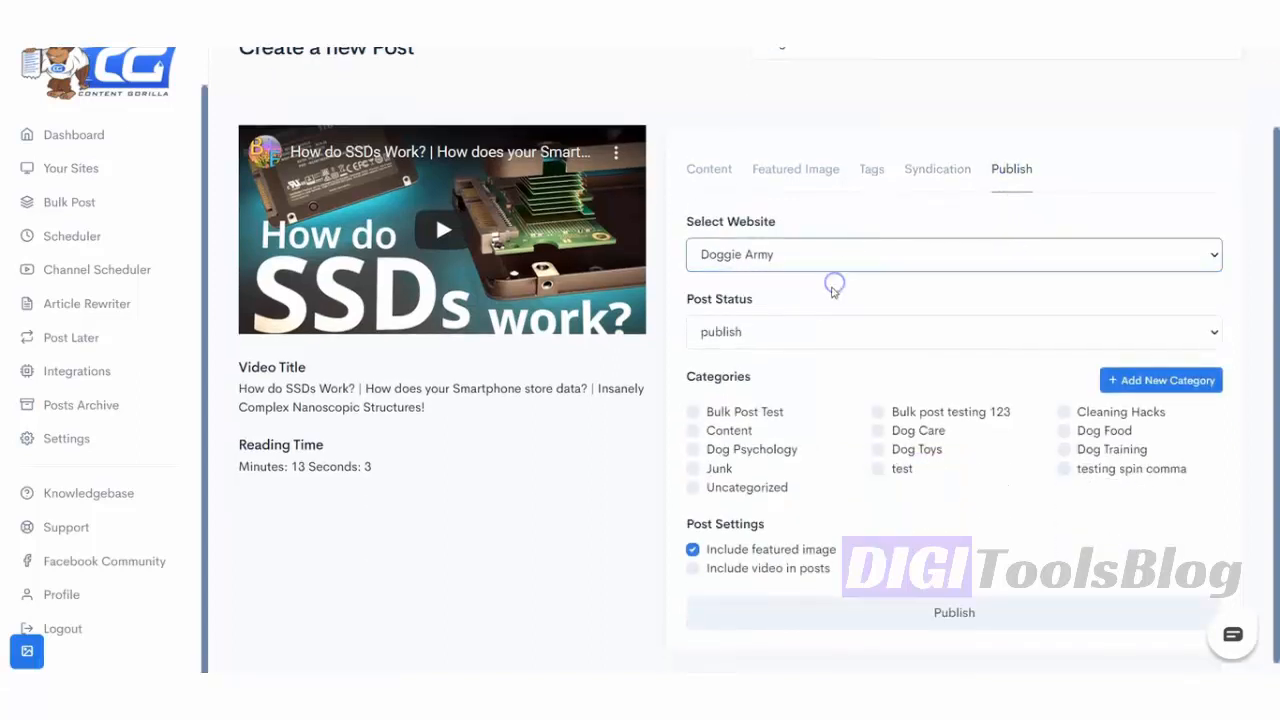
pyautogui.click(806, 331)
pyautogui.click(794, 364)
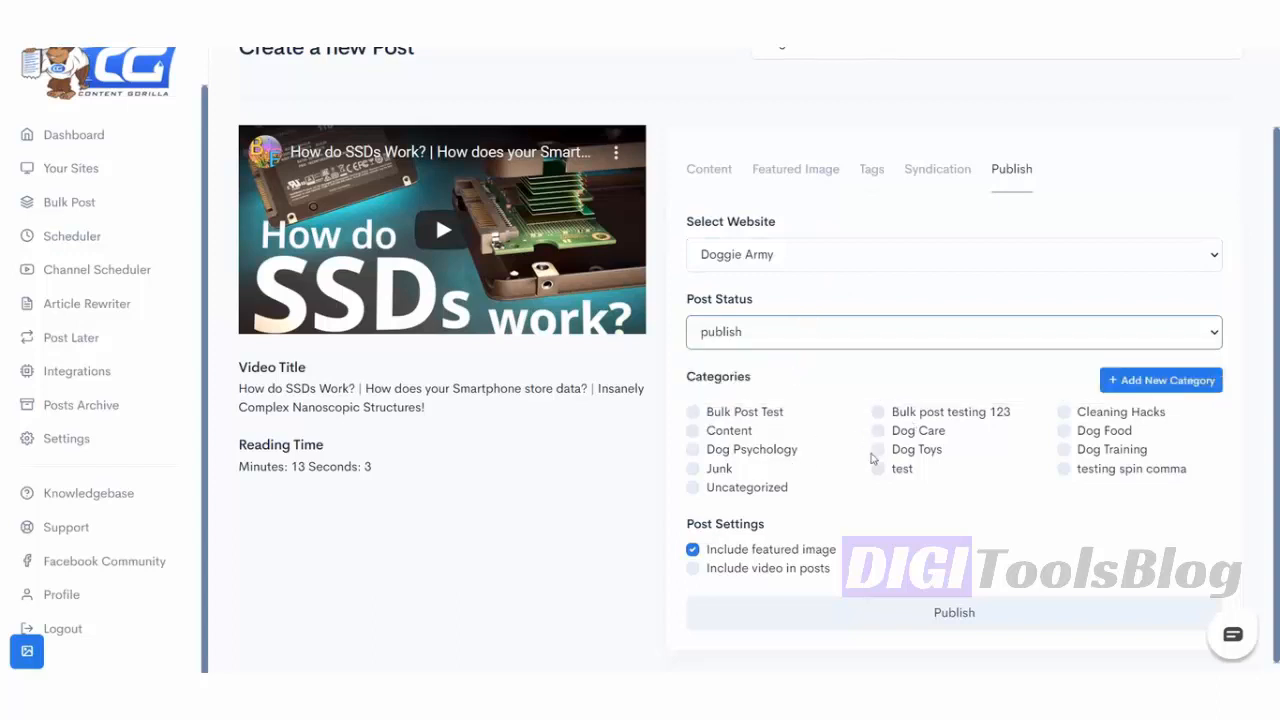
pyautogui.click(778, 487)
pyautogui.scroll(-1, 779, 489)
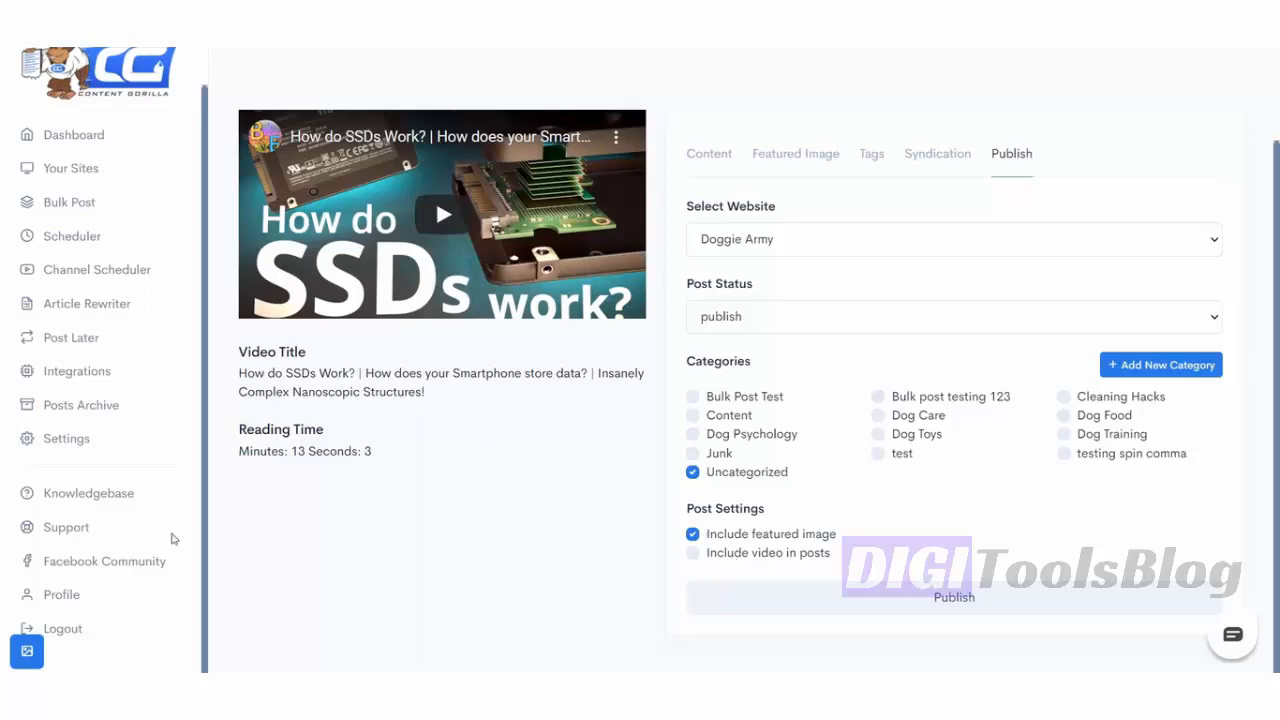
pyautogui.click(80, 444)
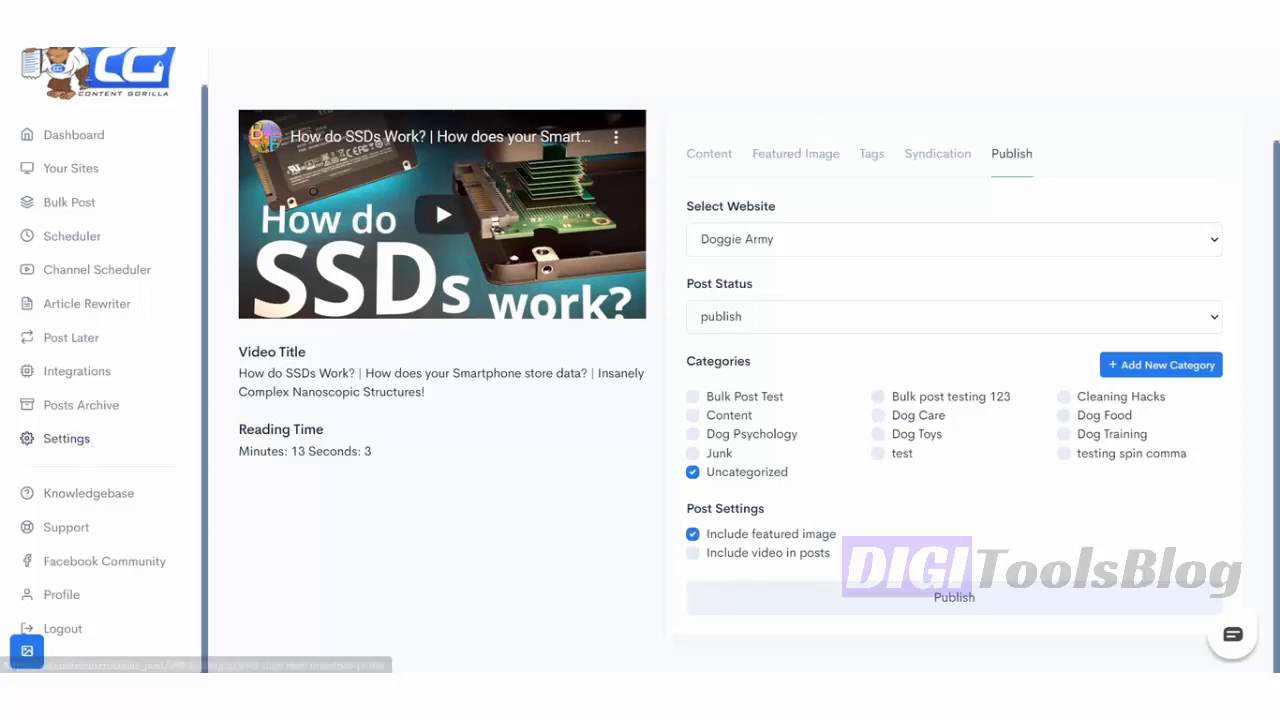
# - Enable the Add Attribution Text toggle and select the 'As found on YouTube' attribution text
pyautogui.scroll(-4, 849, 289)
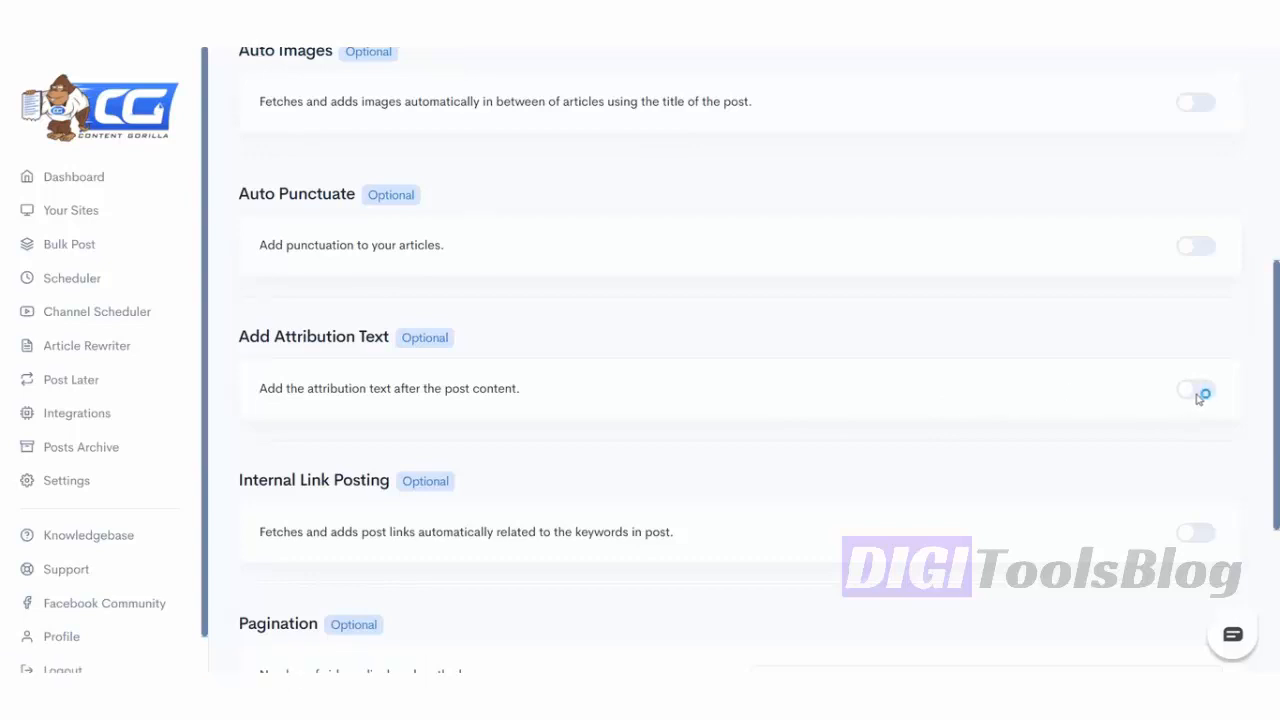
pyautogui.click(1197, 390)
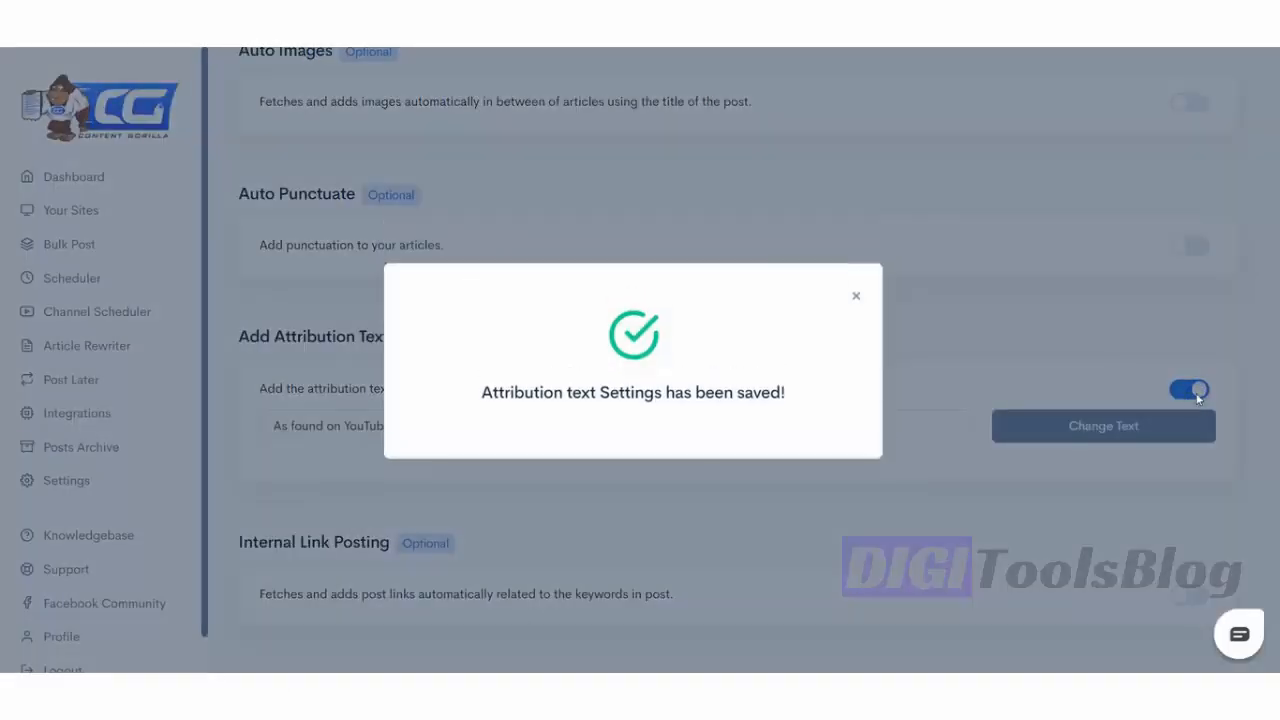
pyautogui.click(856, 292)
pyautogui.click(445, 435)
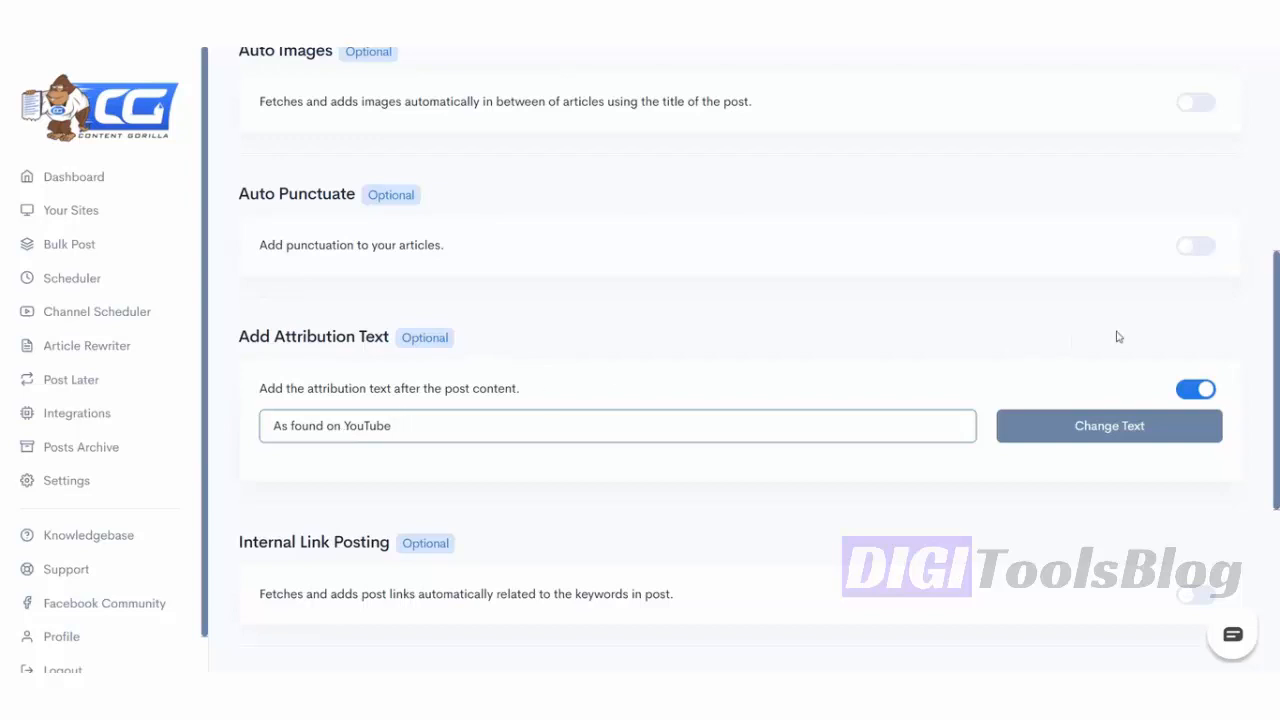
pyautogui.click(489, 428)
pyautogui.tripleClick(489, 428)
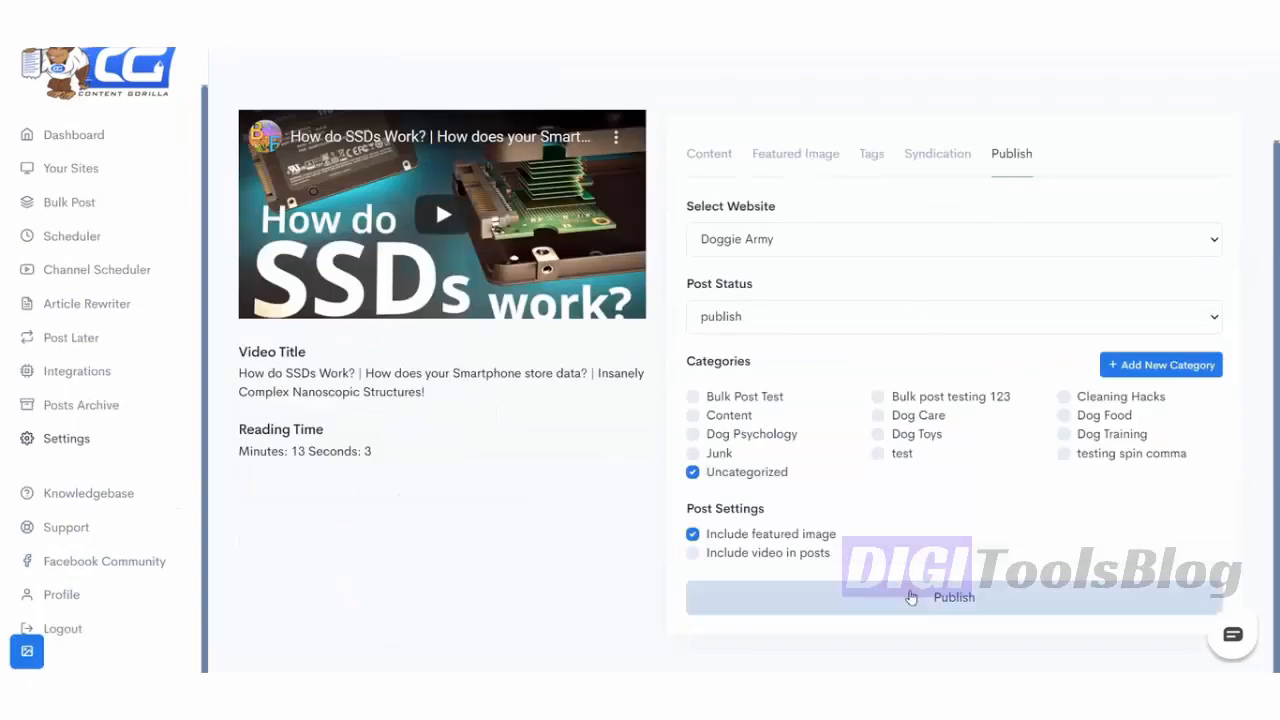
# - Publish the SSD video post to the Doggie Army site
pyautogui.click(911, 597)
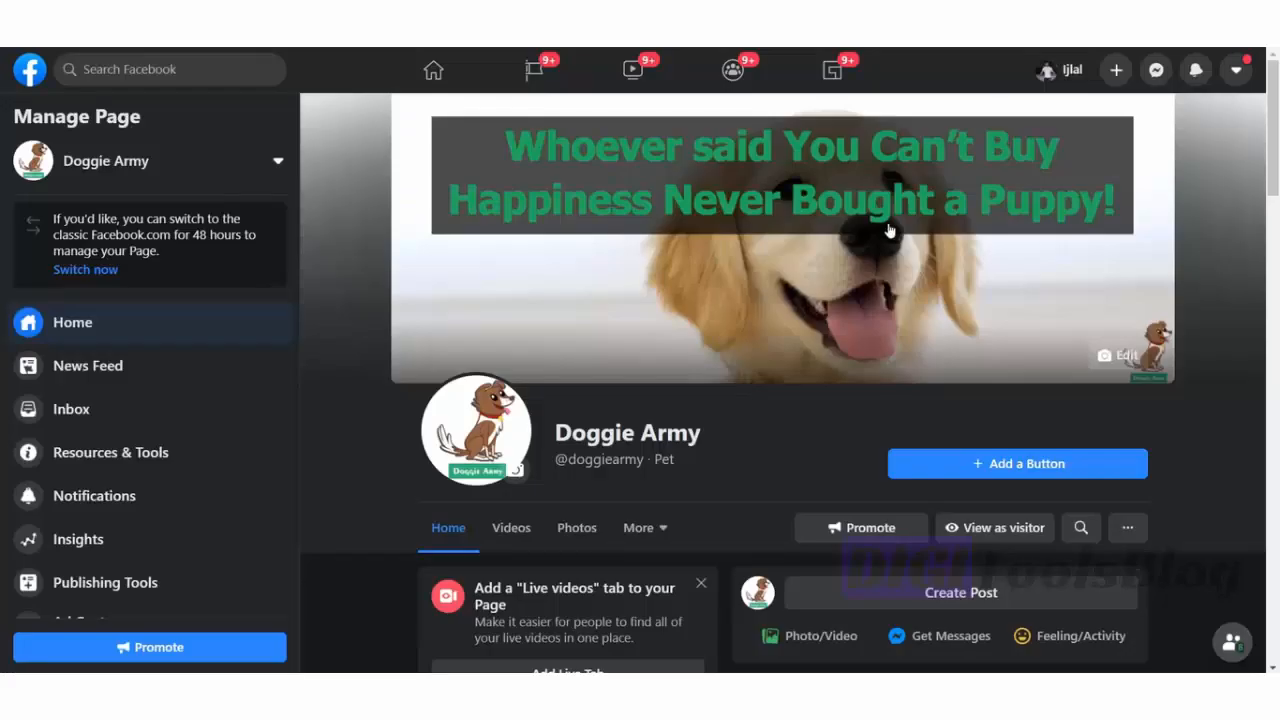
pyautogui.scroll(-2, 905, 222)
pyautogui.scroll(2, 905, 220)
# - While it posts, open new browser tabs for Twitter and linkedin.com
pyautogui.hotkey('ctrl', 't')
pyautogui.write('twit')
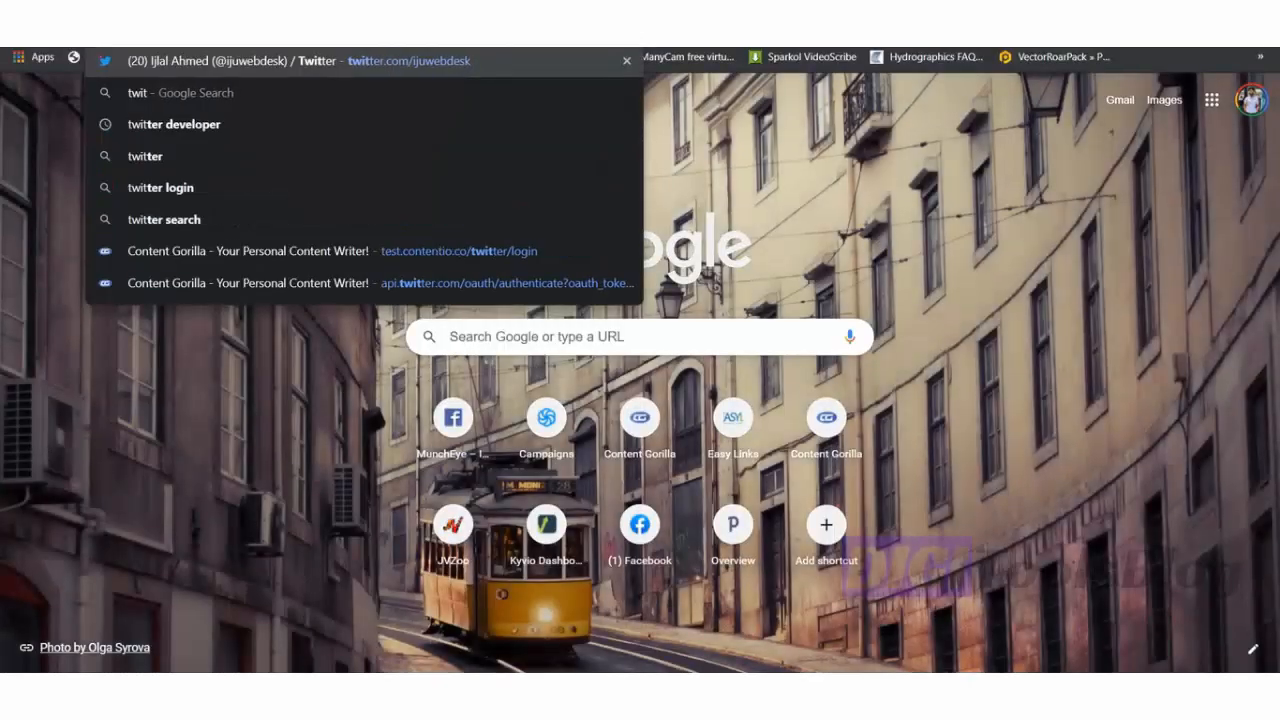
pyautogui.press('Return')
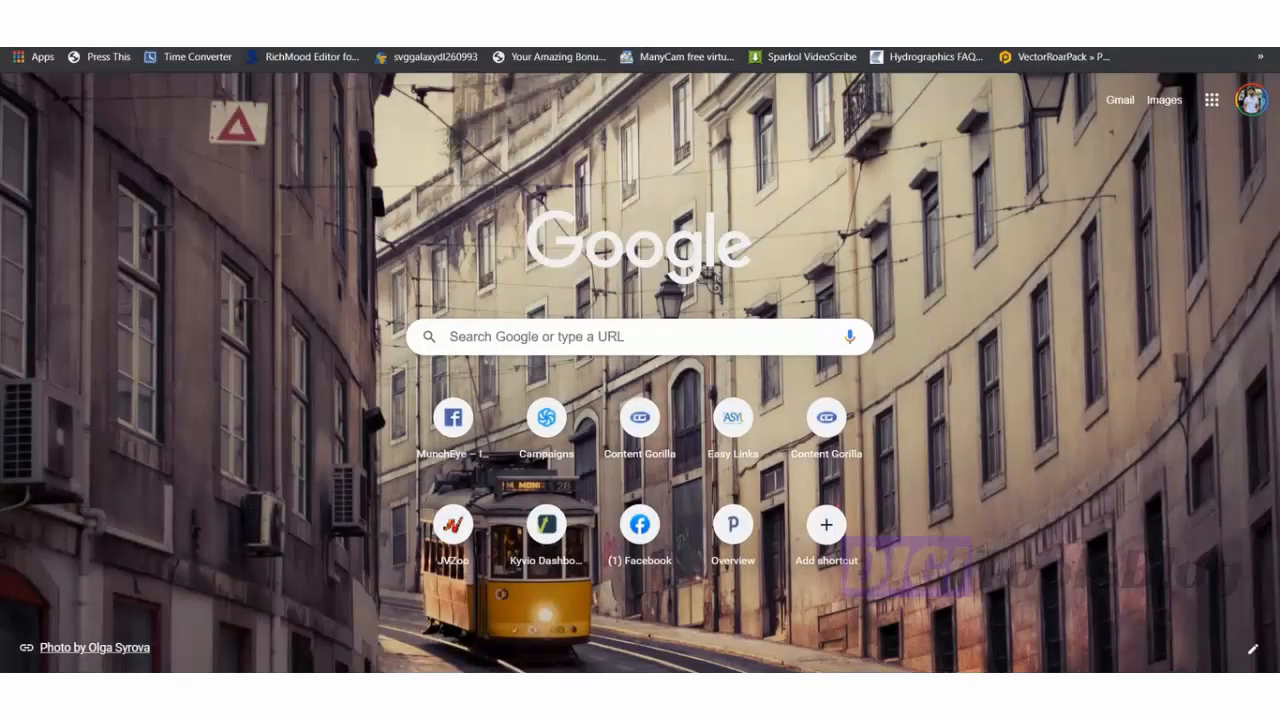
pyautogui.hotkey('ctrl', 't')
pyautogui.write('linkedin.com')
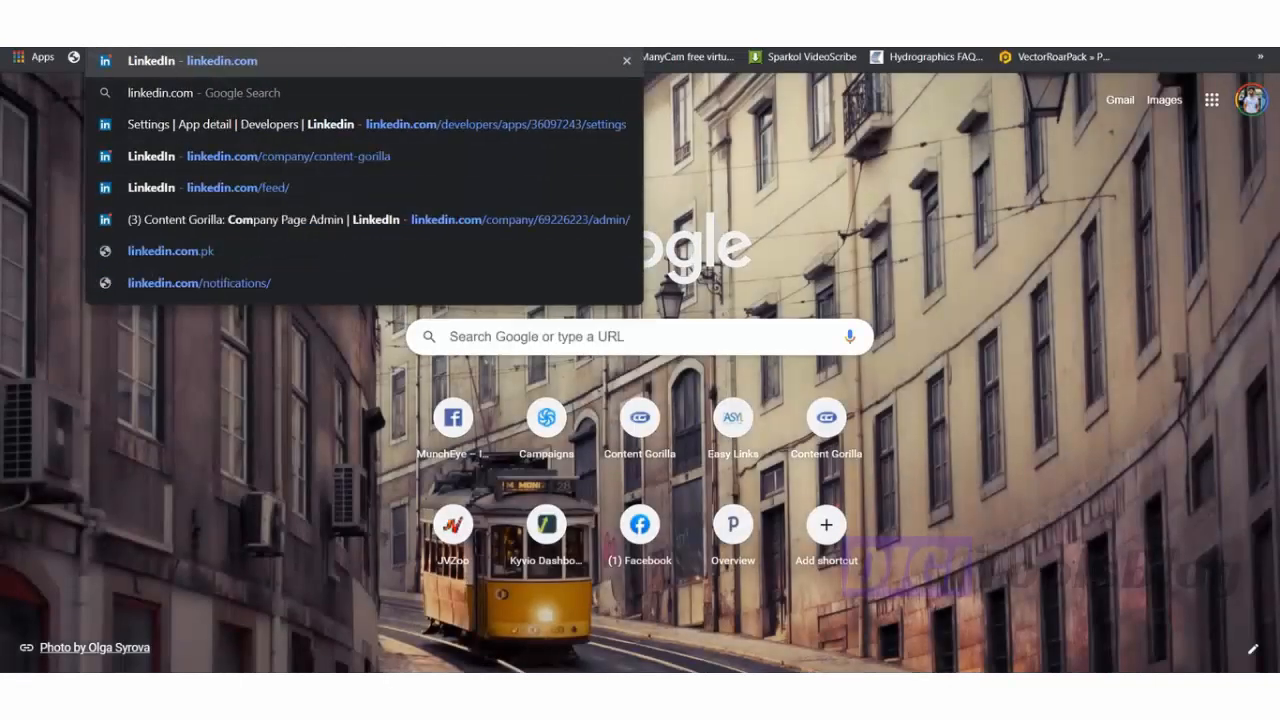
pyautogui.press('Return')
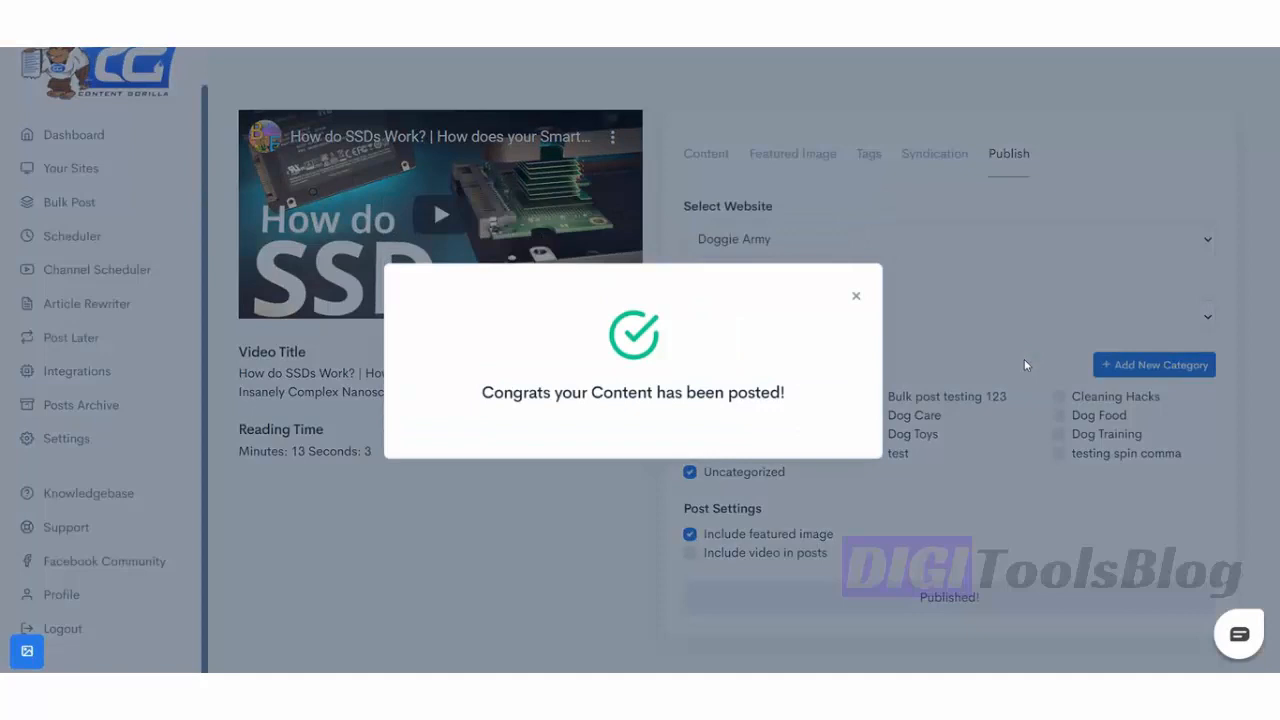
# - Open the live SSD post from the blog home page and scroll to its 'As found on YouTube' ending
pyautogui.click(1024, 362)
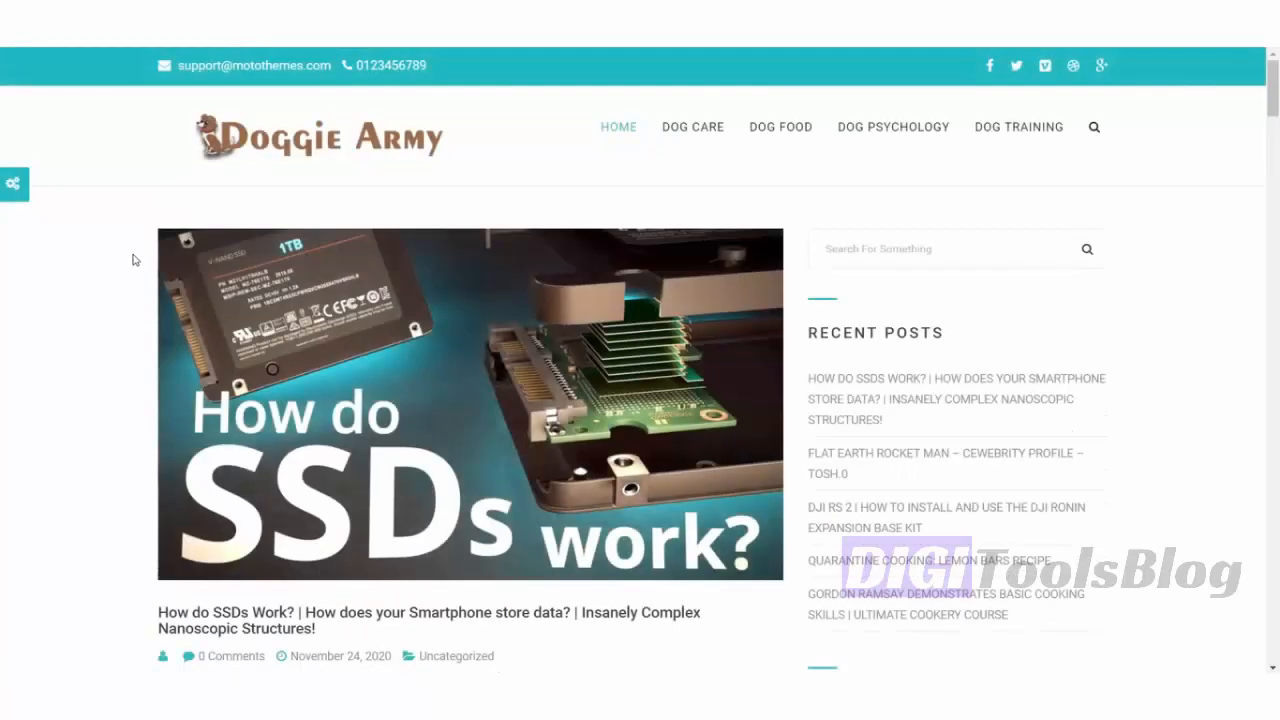
pyautogui.scroll(-3, 133, 260)
pyautogui.scroll(2, 146, 271)
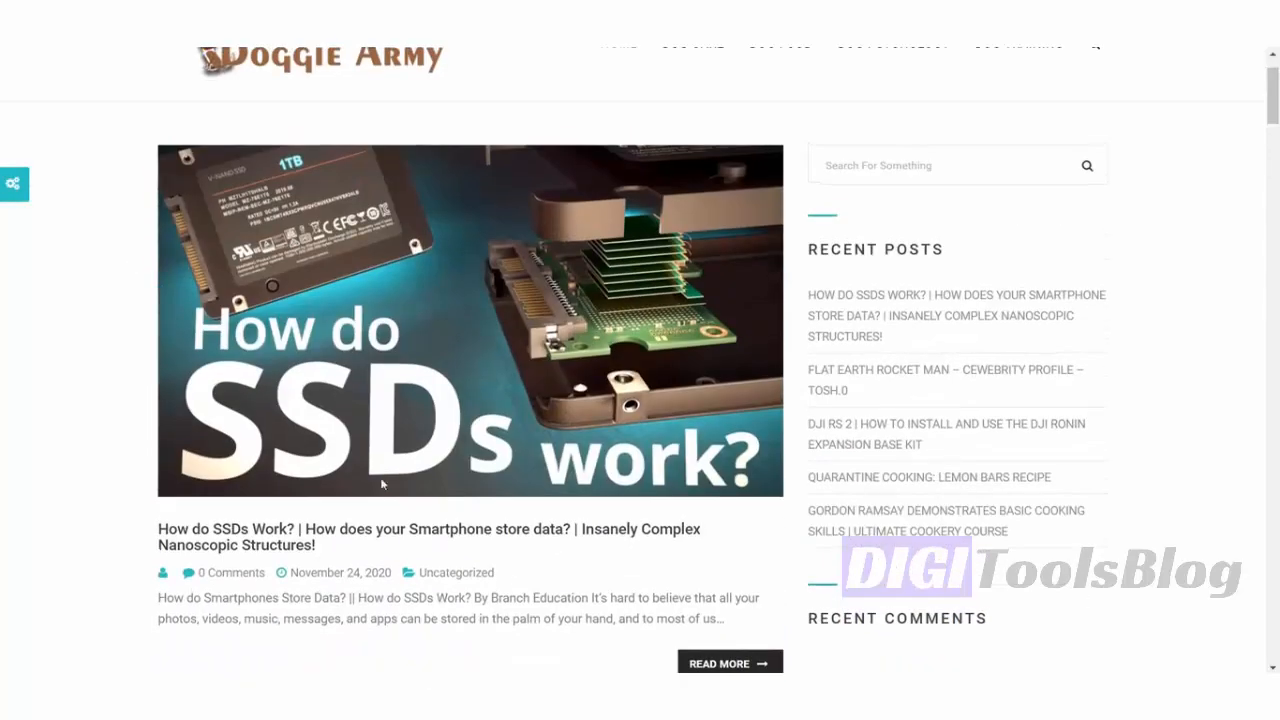
pyautogui.click(372, 533)
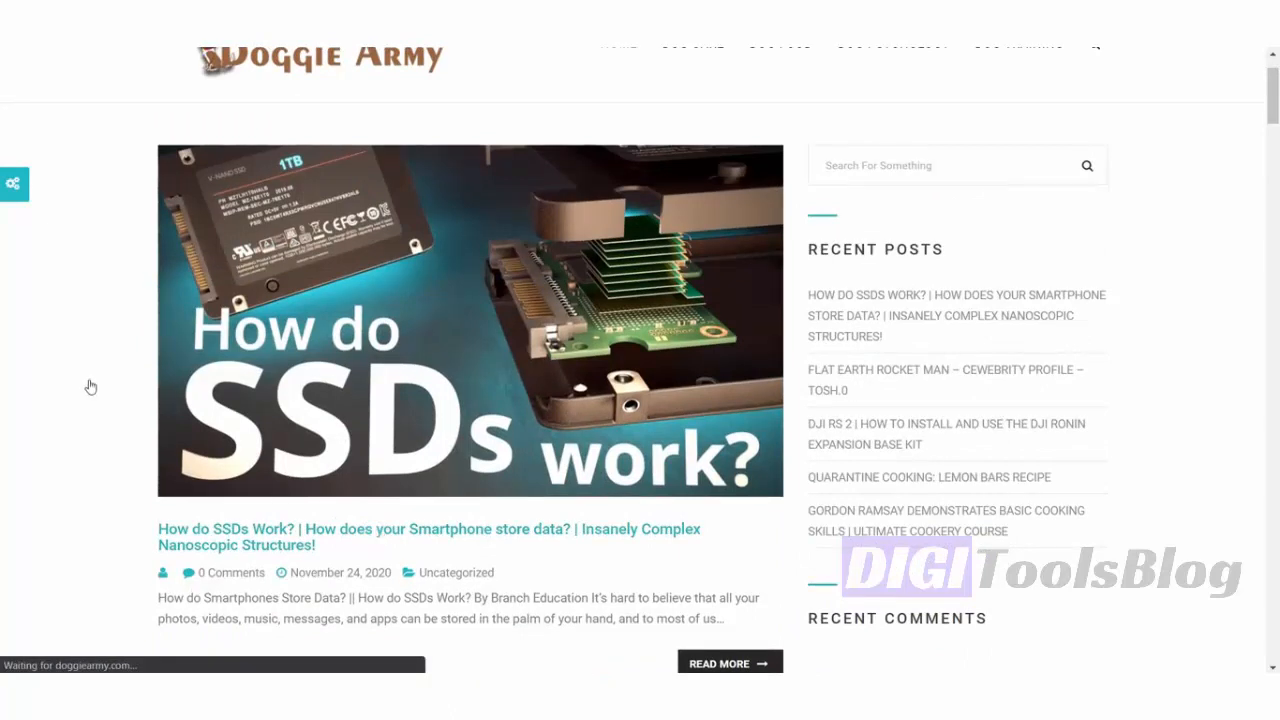
pyautogui.scroll(1, 91, 383)
pyautogui.scroll(-4, 91, 383)
pyautogui.scroll(3, 91, 380)
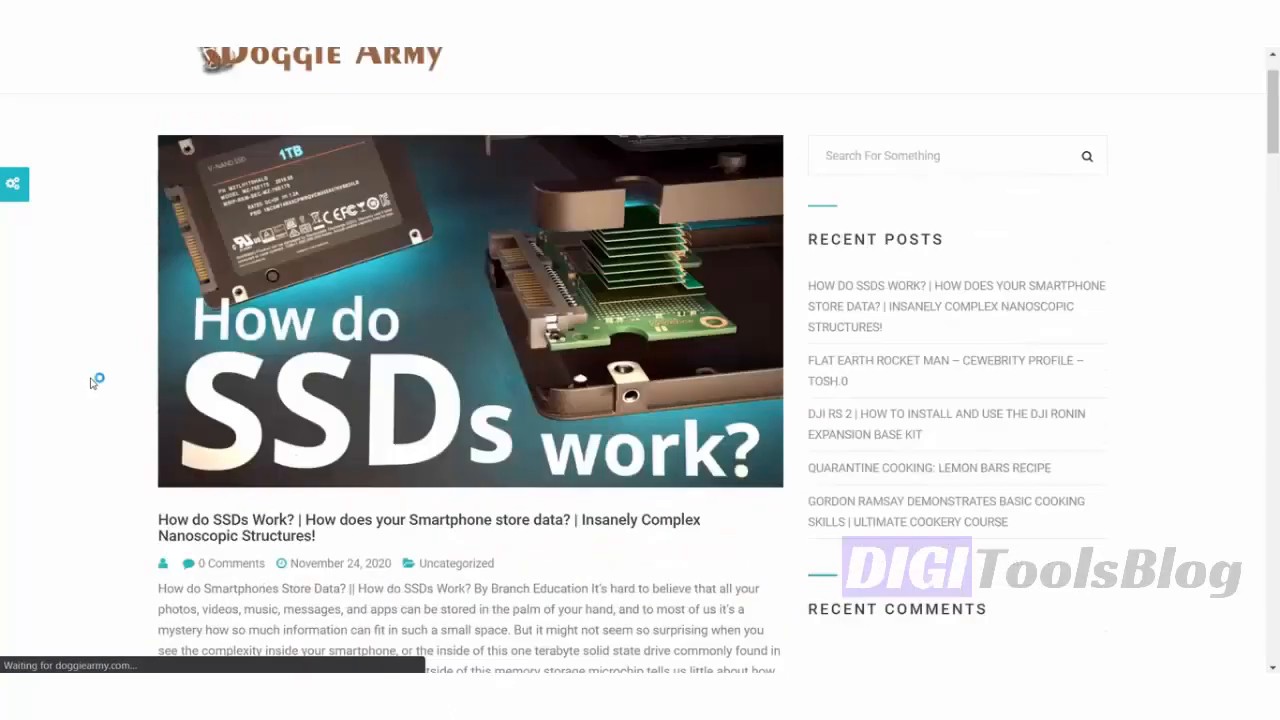
pyautogui.scroll(-7, 97, 380)
pyautogui.scroll(-7, 98, 380)
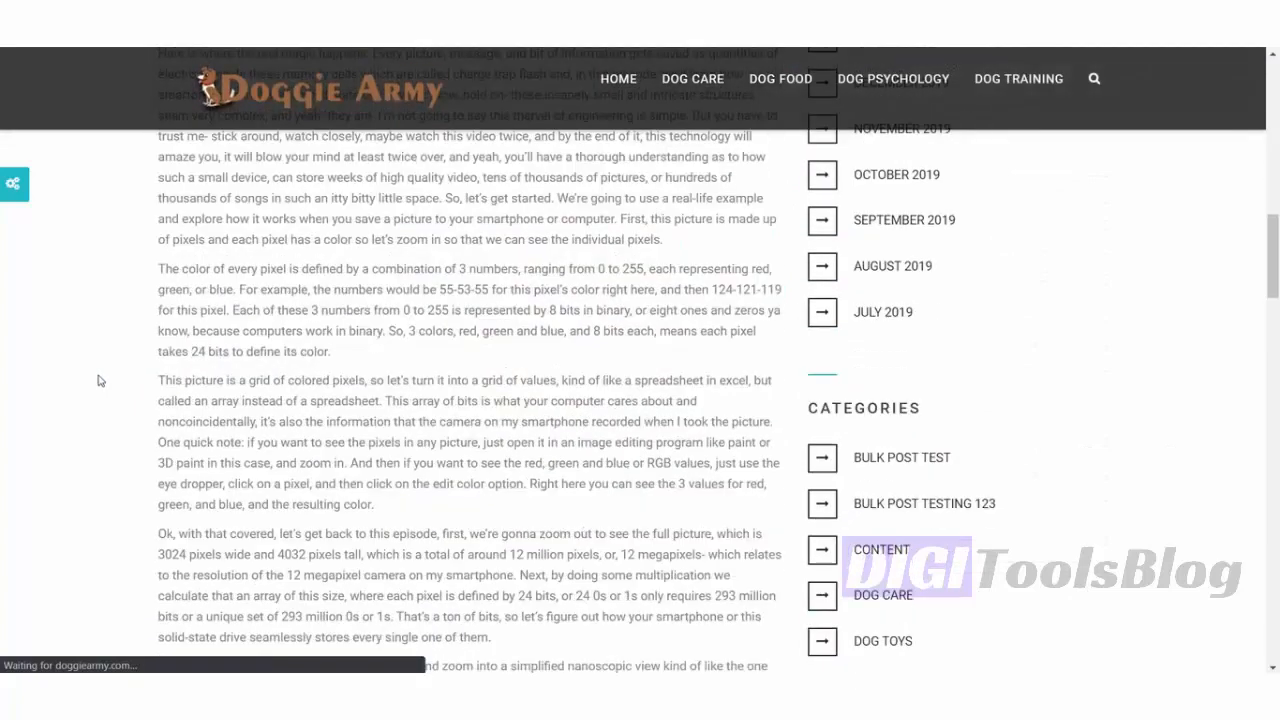
pyautogui.scroll(-10, 98, 380)
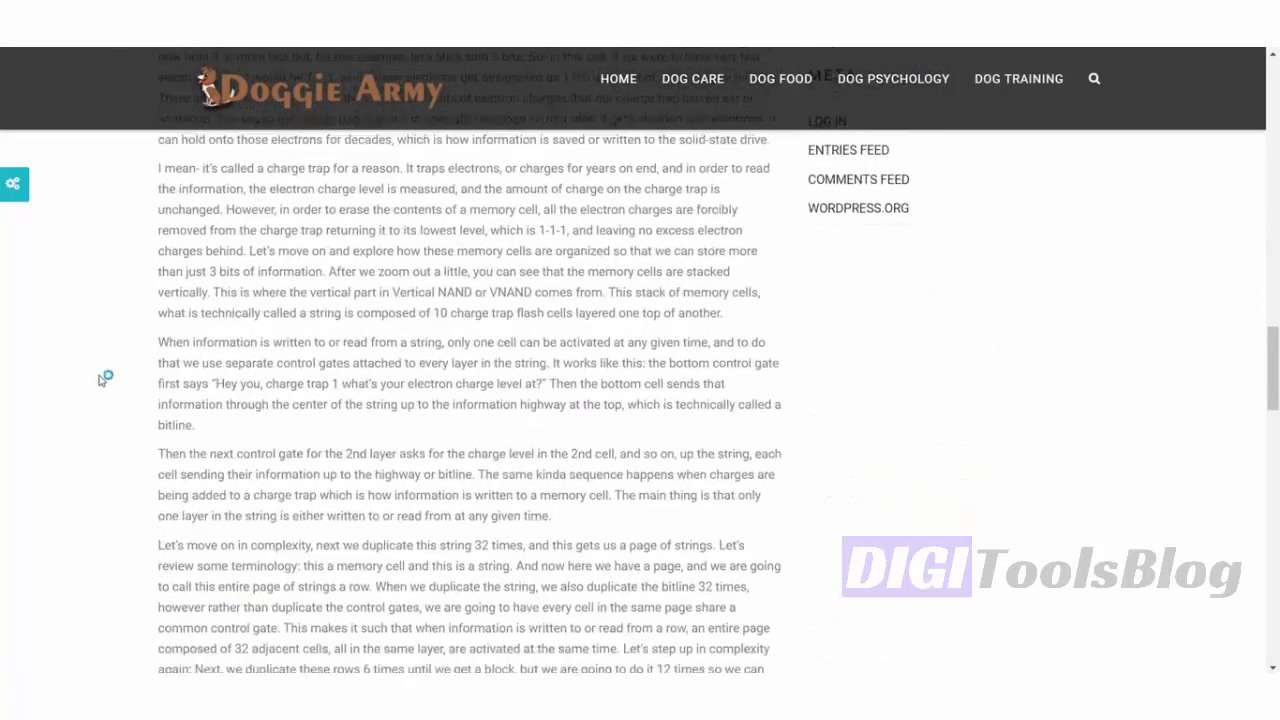
pyautogui.scroll(-10, 99, 380)
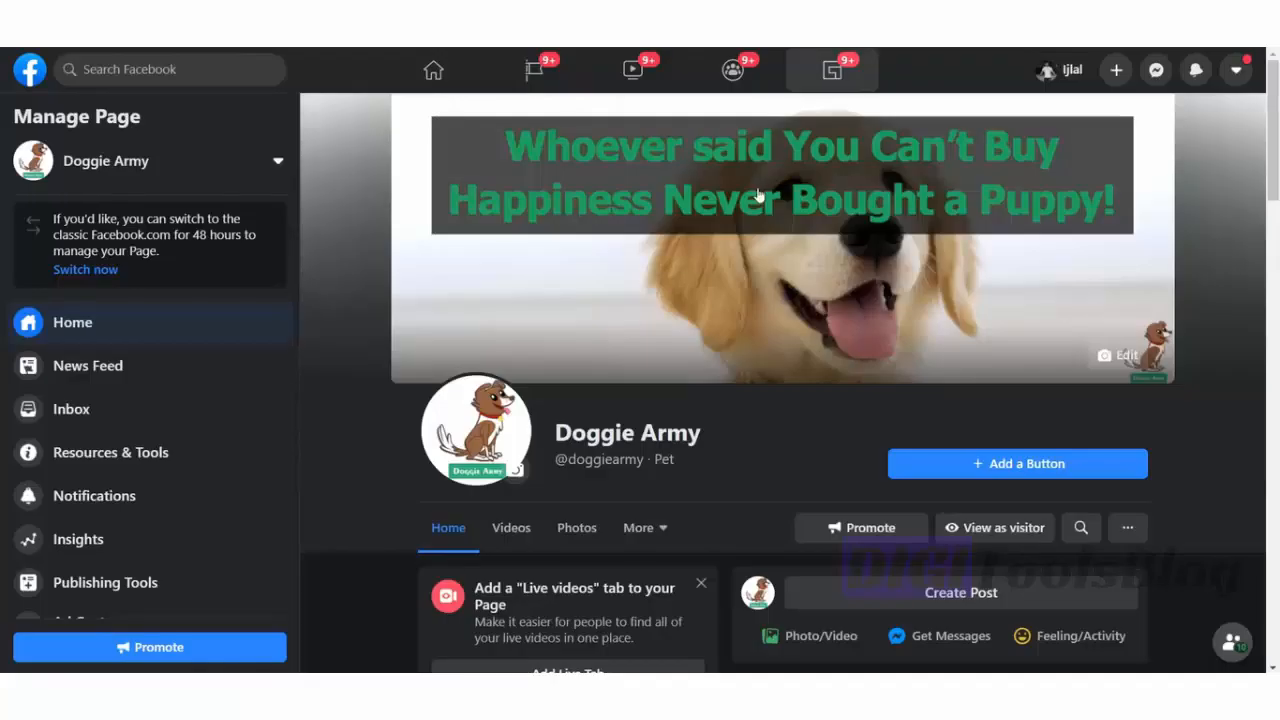
# - Reload the Doggie Army Facebook page, find the hearts-image post, and open its doggiearmy.com link
pyautogui.scroll(-5, 758, 196)
pyautogui.press('F5')
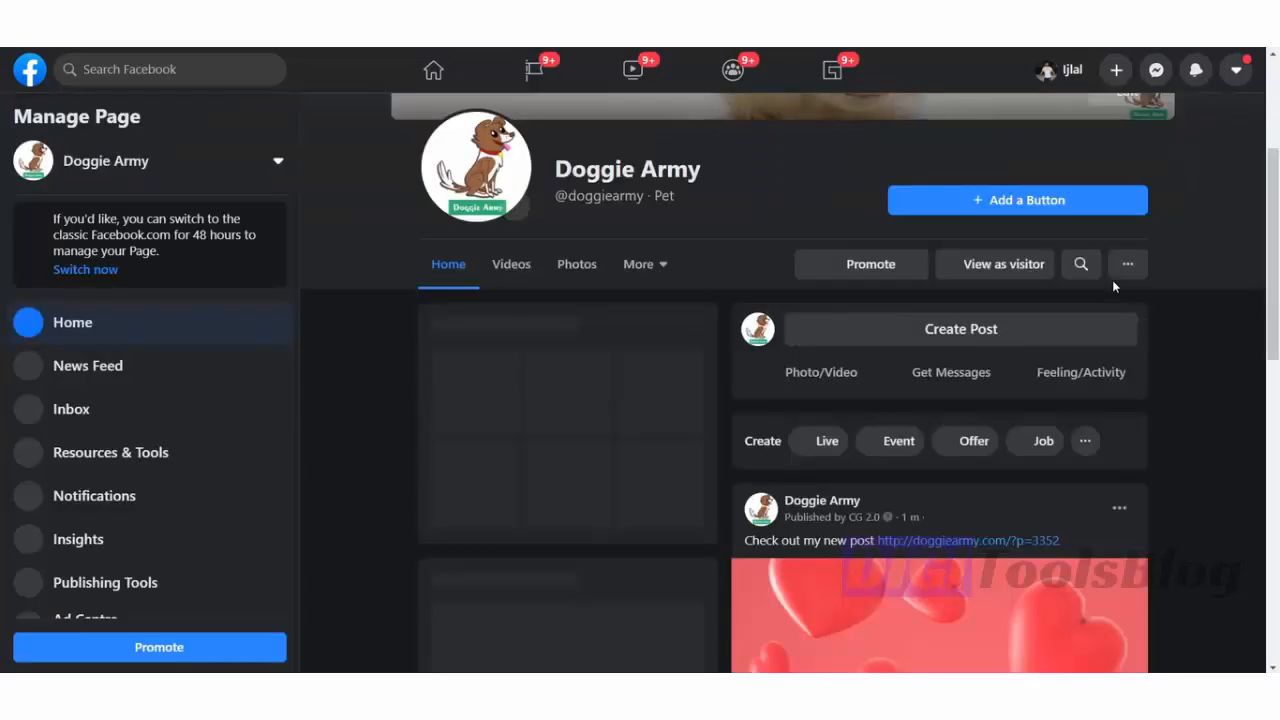
pyautogui.scroll(-3, 1115, 287)
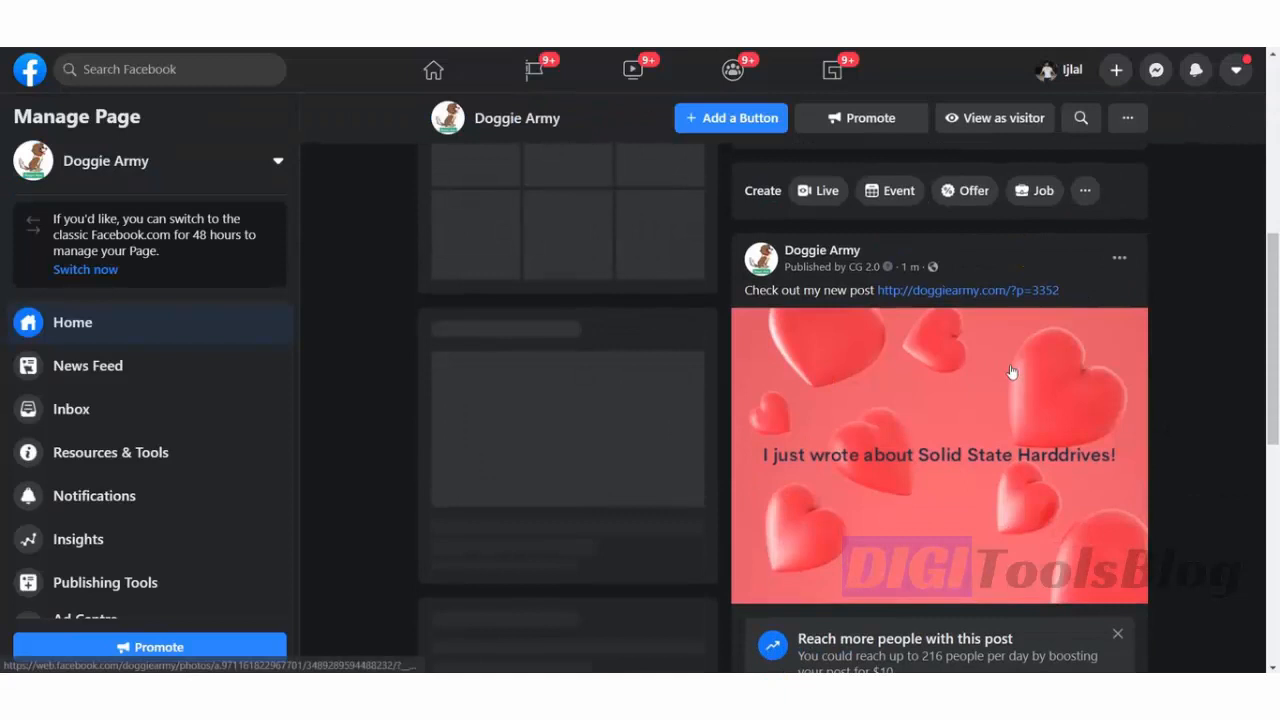
pyautogui.scroll(-1, 1025, 307)
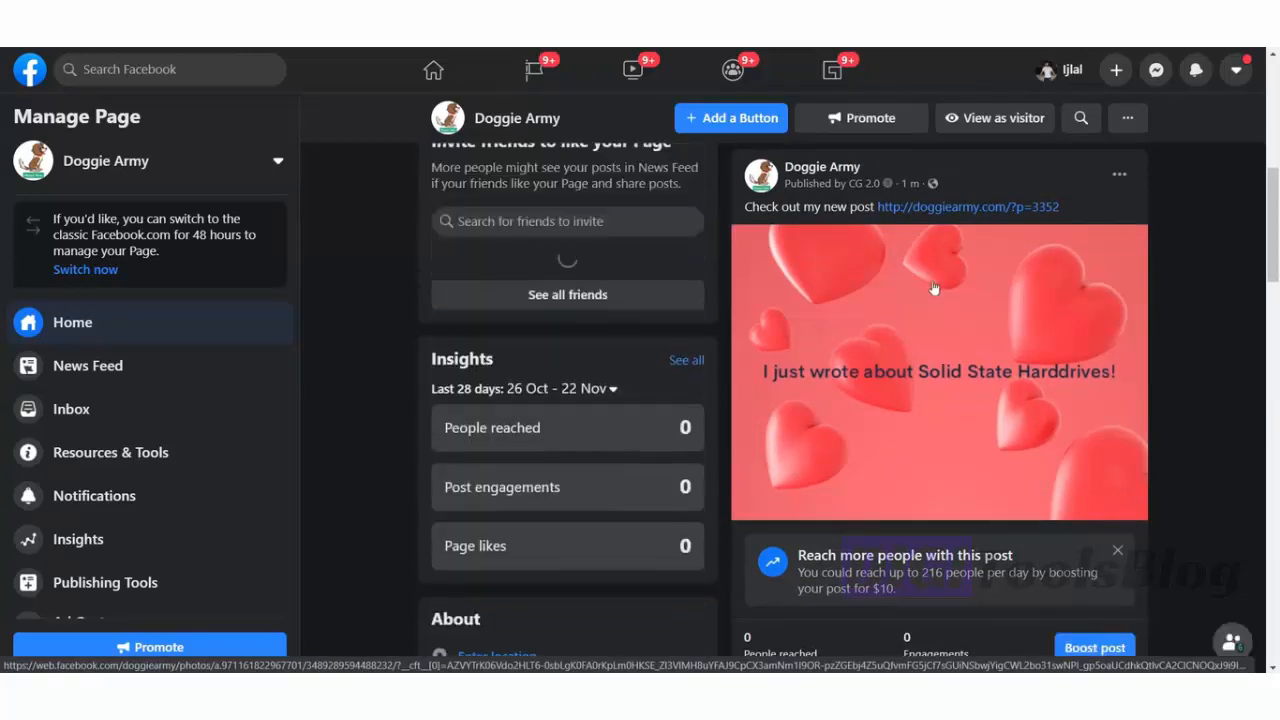
pyautogui.click(940, 210)
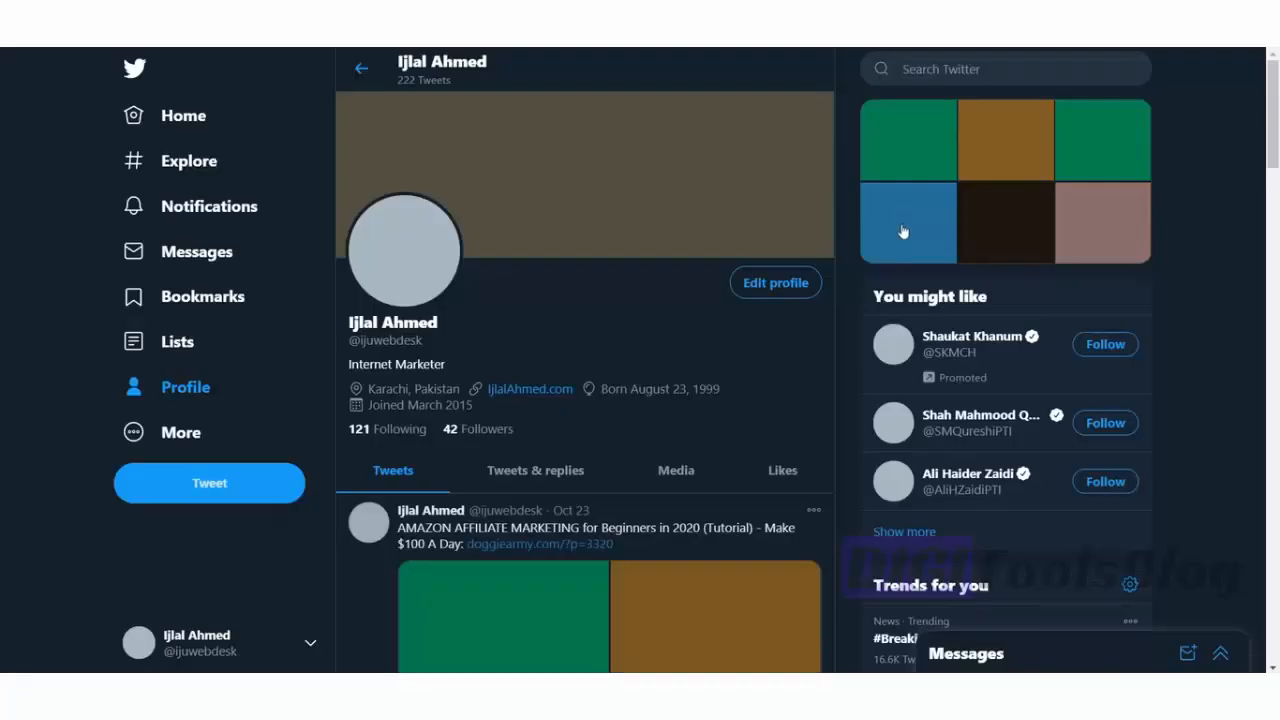
# - Scroll the Twitter profile's tweets to find the new 'Check out my new post' tweet
pyautogui.scroll(-3, 843, 302)
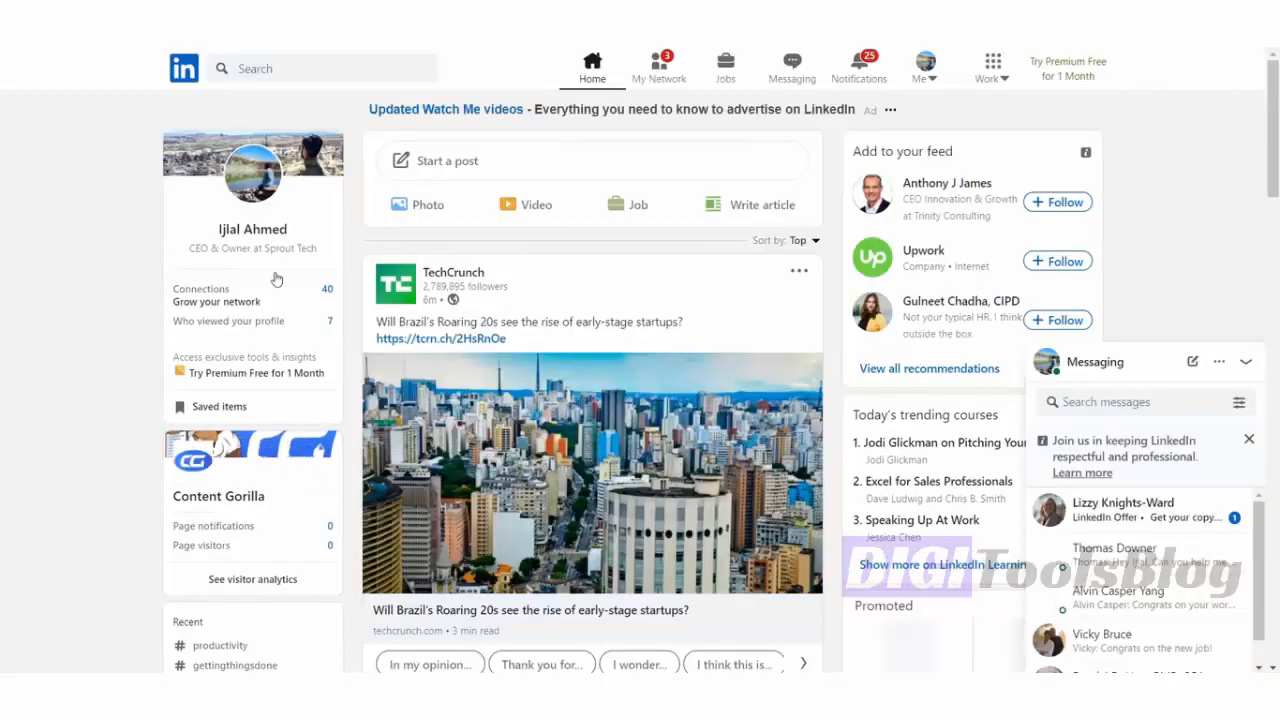
# - From the LinkedIn profile's Activity, open the 'Check out my new post' share
pyautogui.click(255, 229)
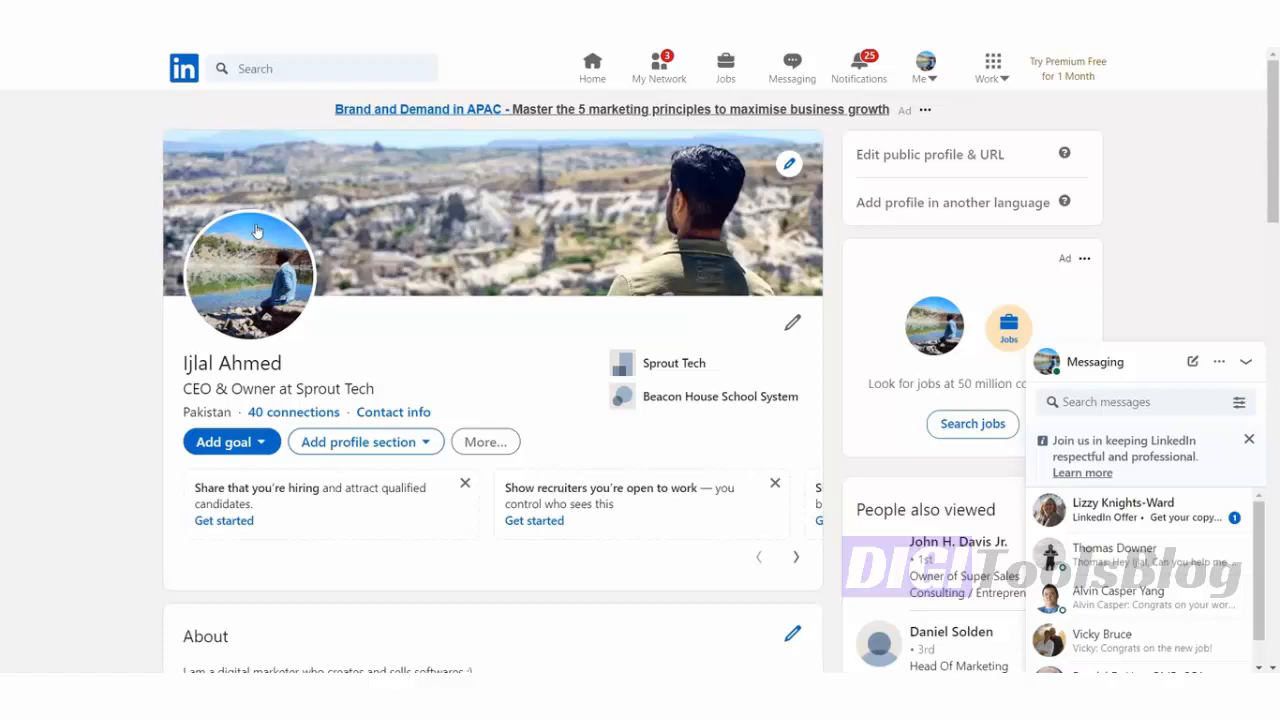
pyautogui.scroll(-3, 268, 218)
pyautogui.scroll(-3, 195, 285)
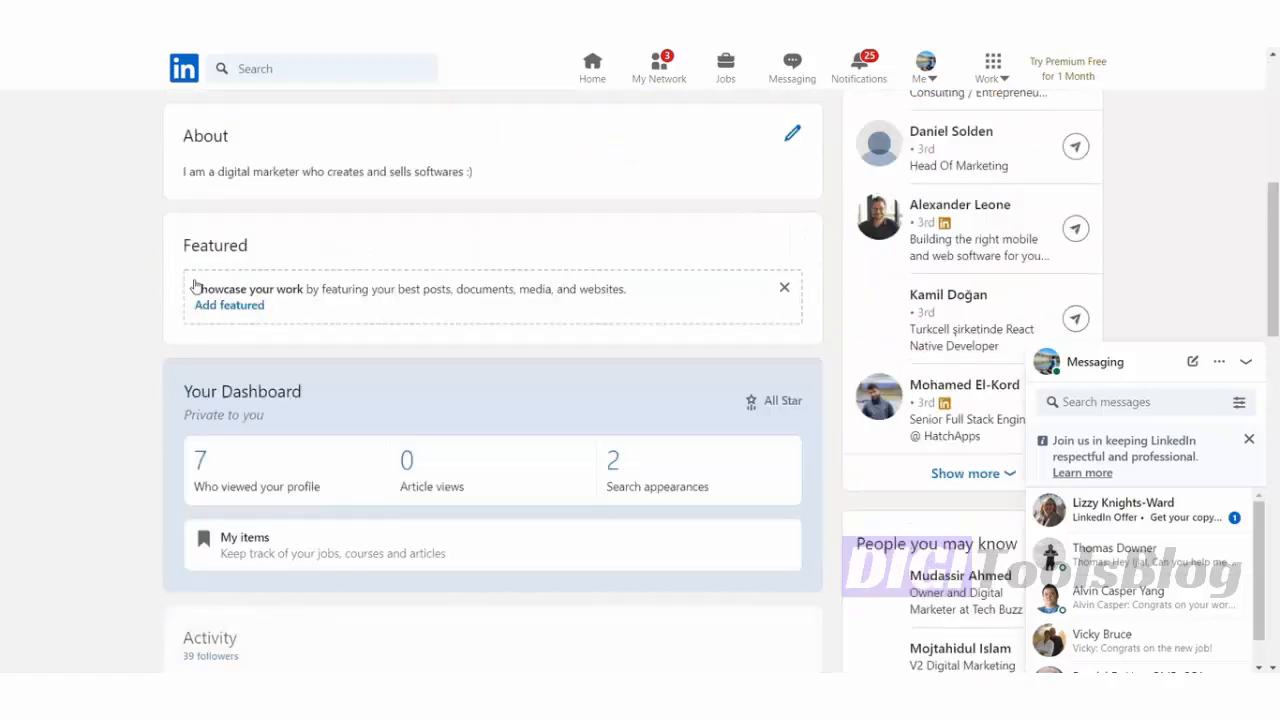
pyautogui.scroll(-3, 240, 290)
pyautogui.scroll(-1, 285, 370)
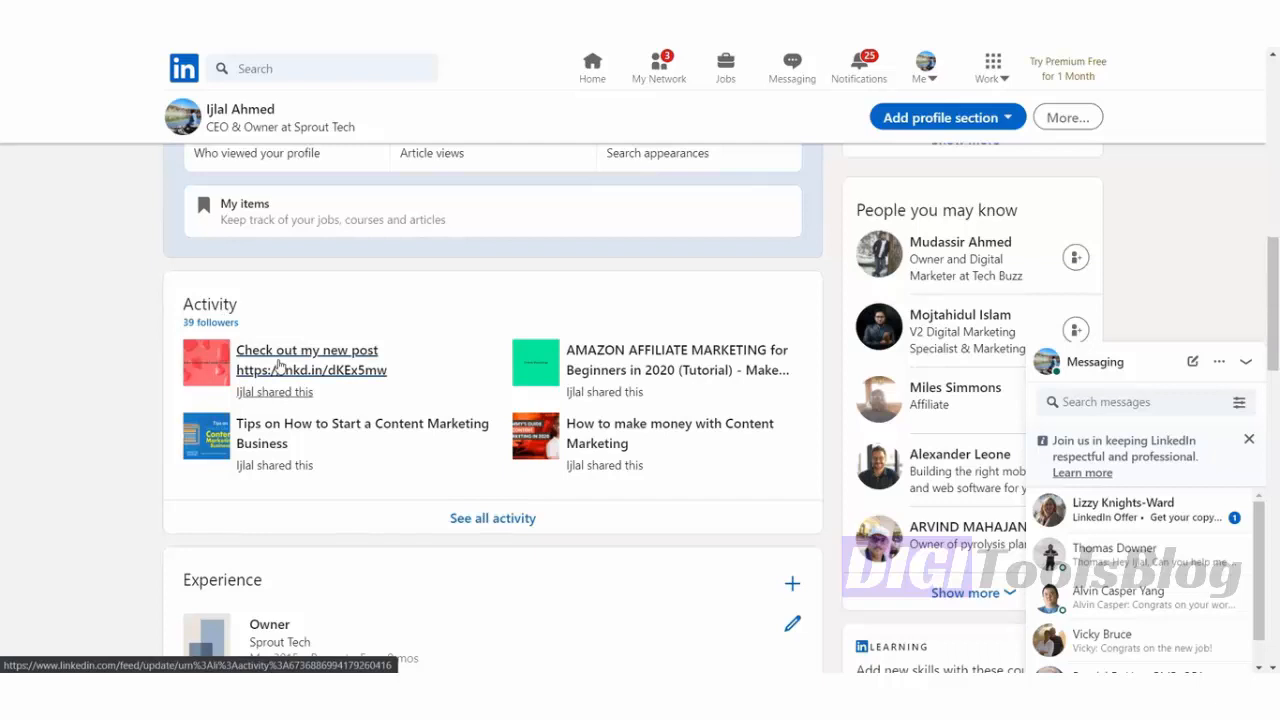
pyautogui.click(279, 364)
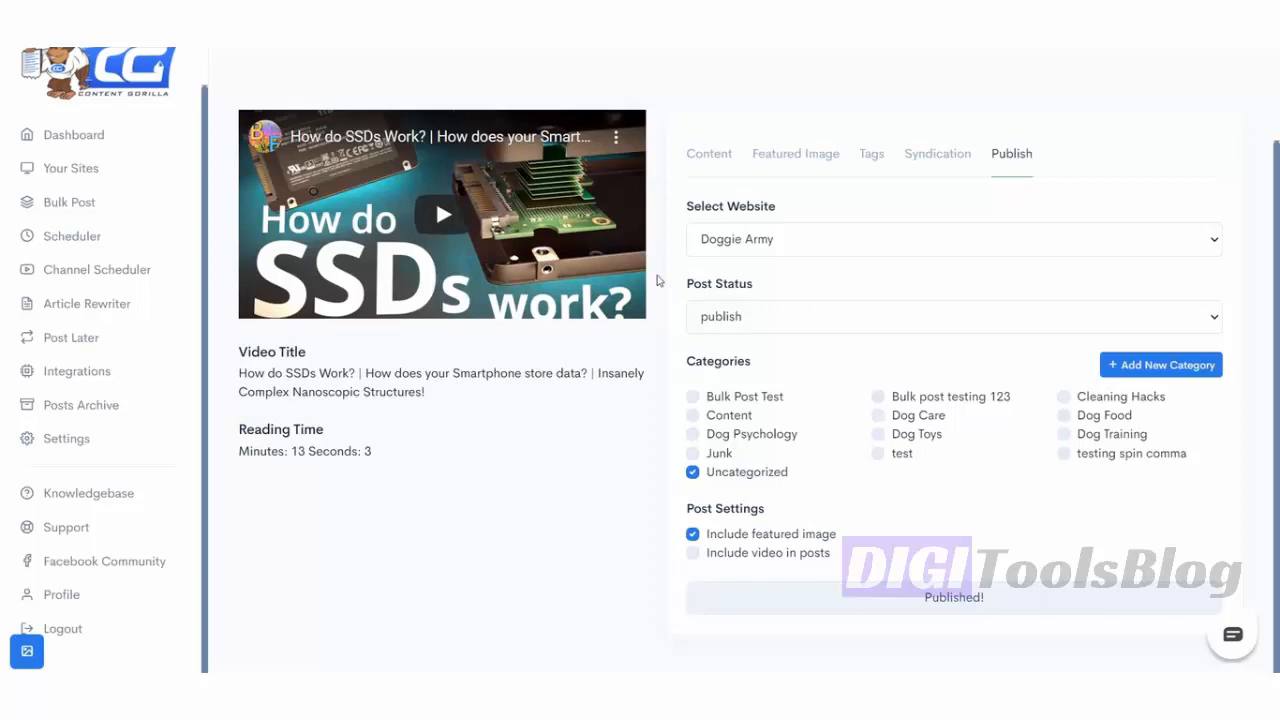
pyautogui.scroll(1, 658, 281)
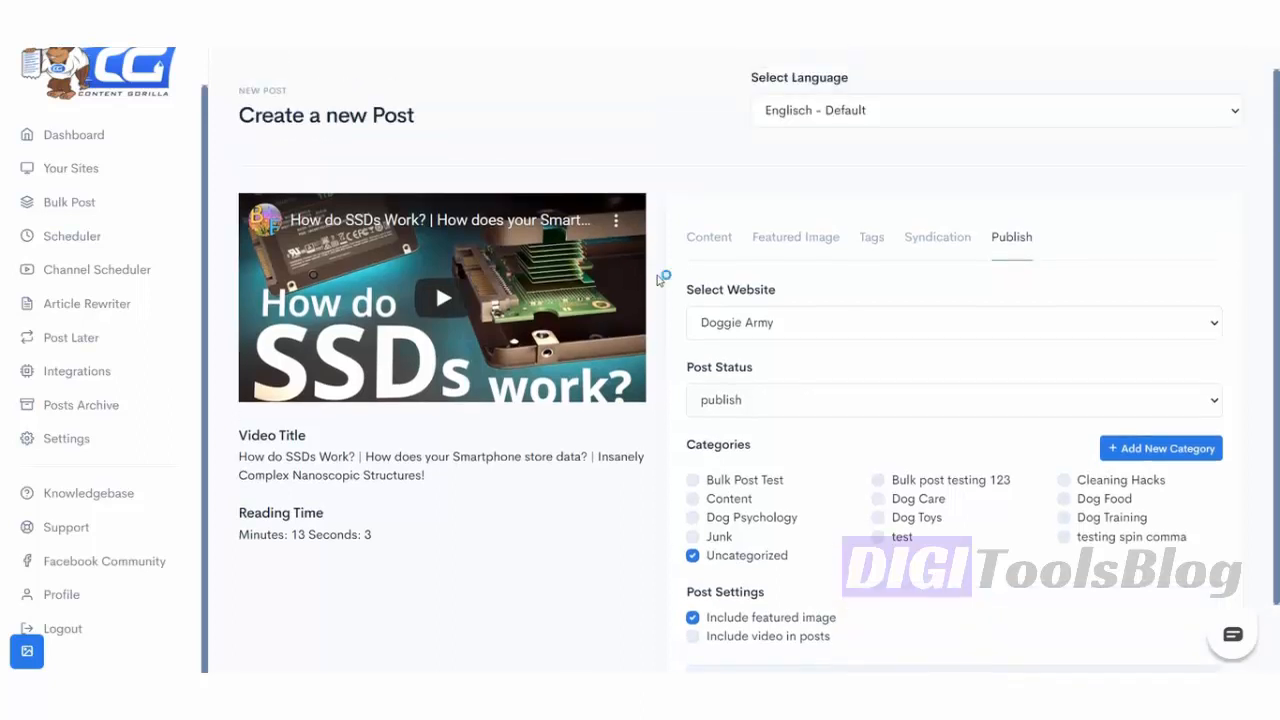